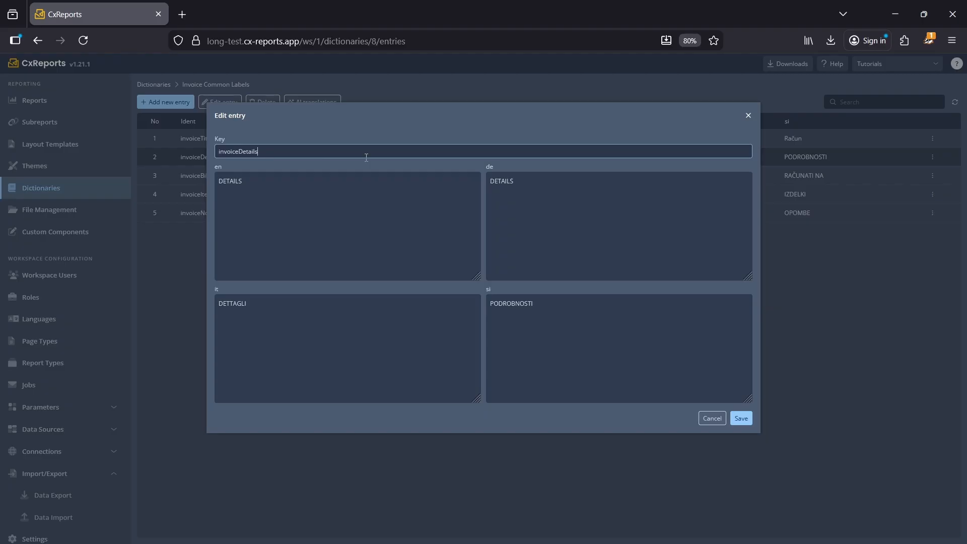
Step: Save the invoiceDetails entry of the Invoice Common Labels dictionary
{"action": "left_click", "coordinate": [748, 420]}
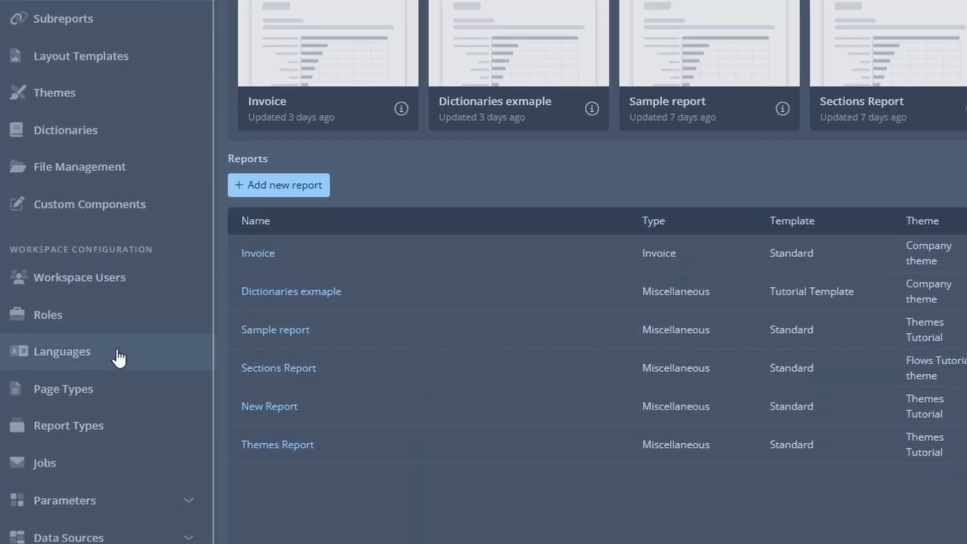
Step: Add a workspace language named Slovenian with code si and culture code si
{"action": "left_click", "coordinate": [119, 358]}
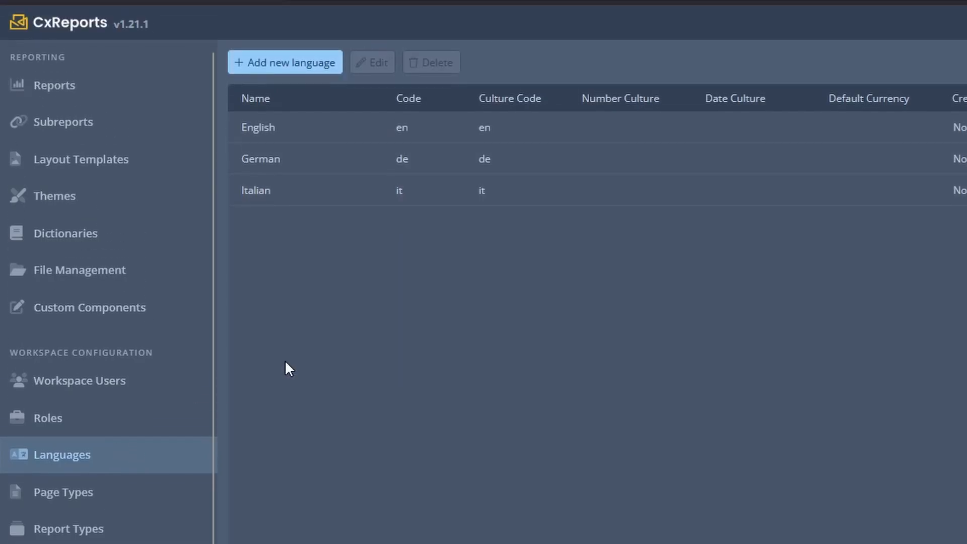
{"action": "left_click", "coordinate": [293, 70]}
{"action": "left_click", "coordinate": [707, 388]}
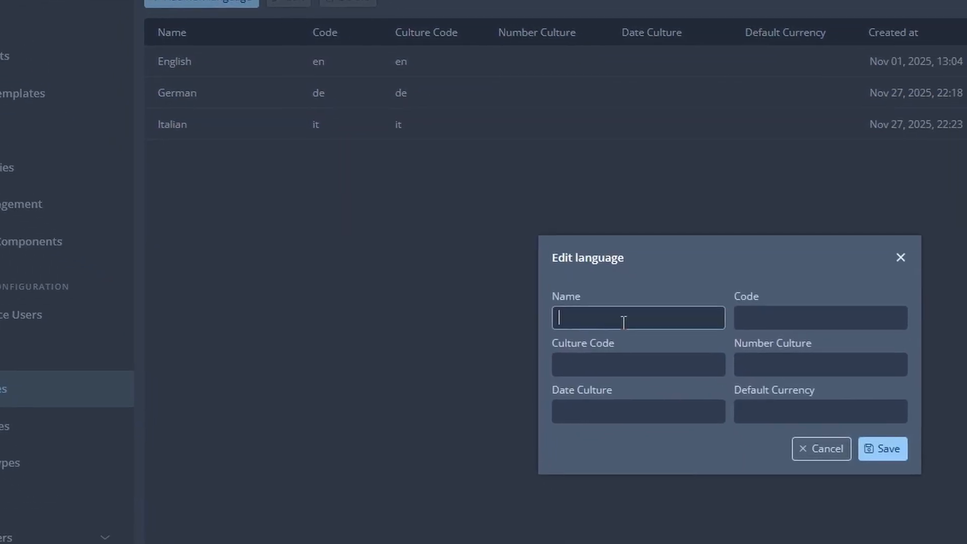
{"action": "type", "text": "Slovenian"}
{"action": "key", "text": "Tab"}
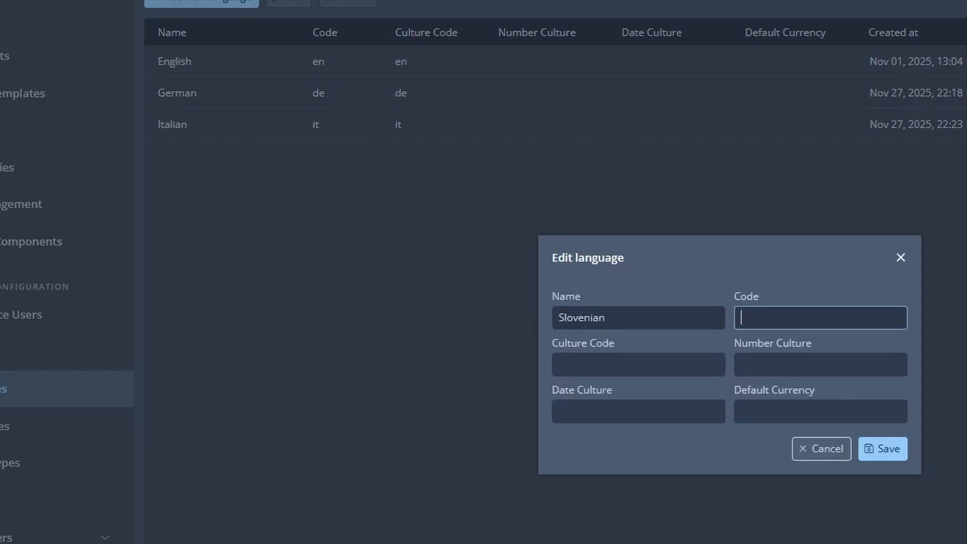
{"action": "type", "text": "si"}
{"action": "key", "text": "Tab"}
{"action": "type", "text": "si"}
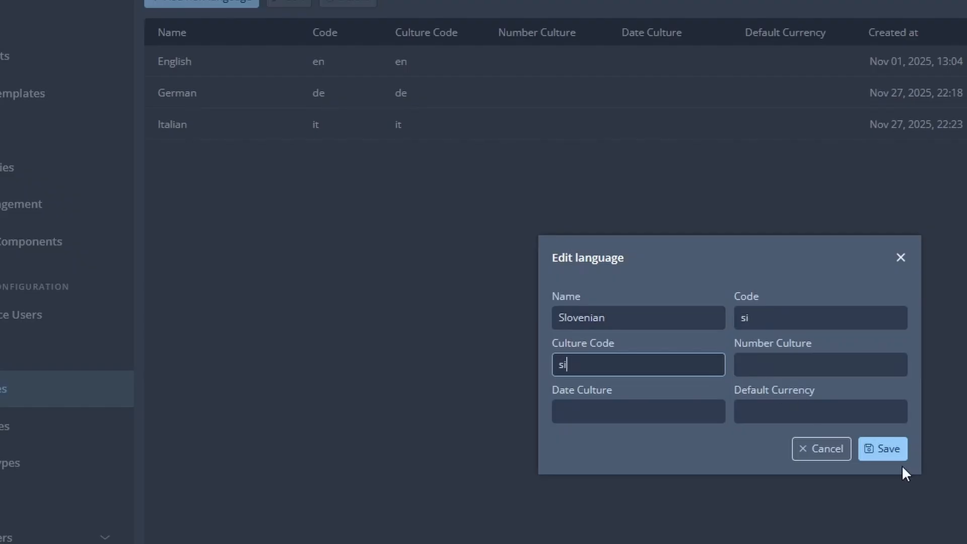
{"action": "left_click", "coordinate": [890, 450]}
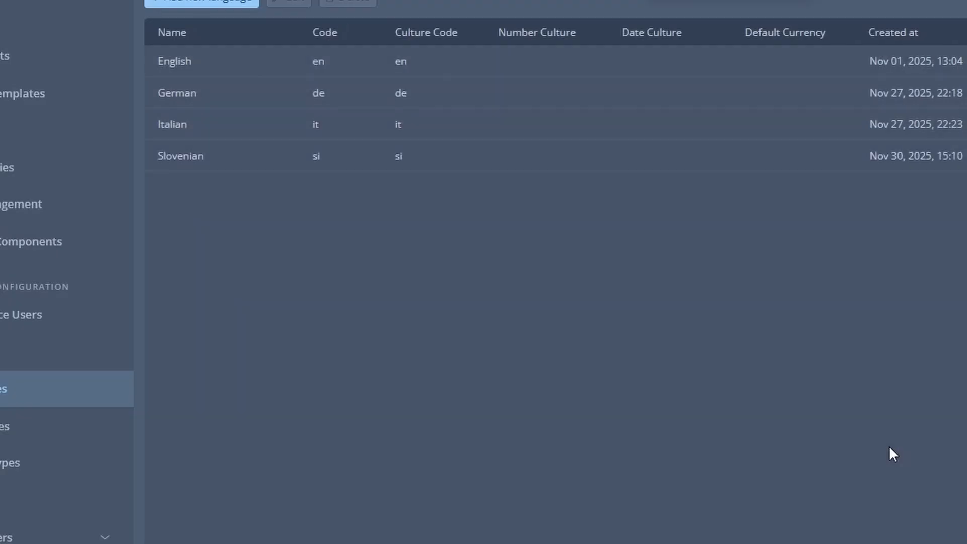
Step: Add another workspace language named German CH with code de-CH and culture code de-CH
{"action": "left_click", "coordinate": [216, 4]}
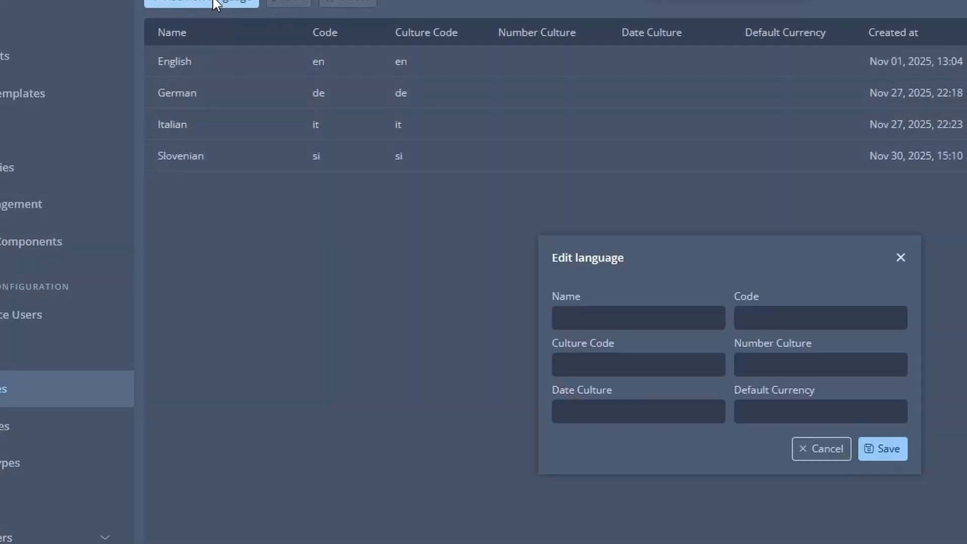
{"action": "left_click", "coordinate": [628, 318]}
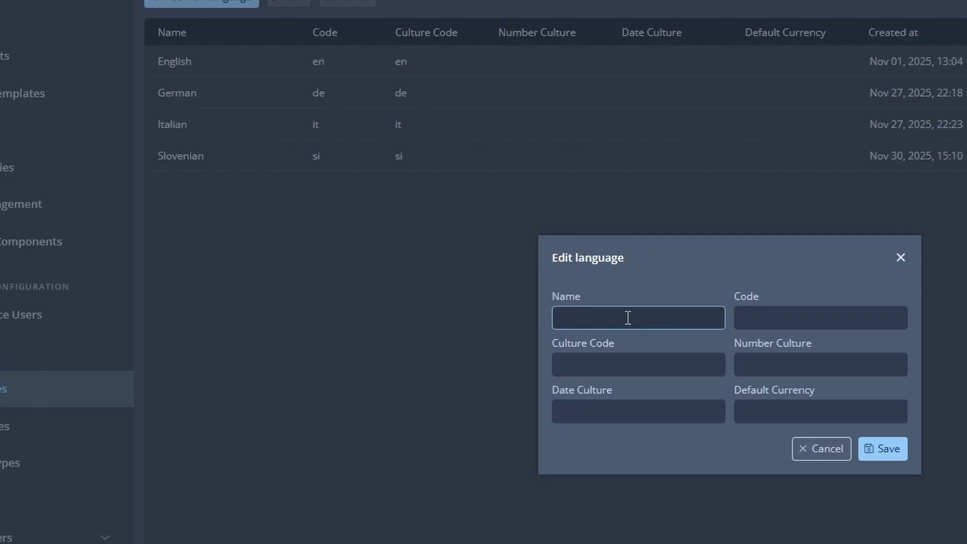
{"action": "type", "text": "German CH"}
{"action": "key", "text": "Tab"}
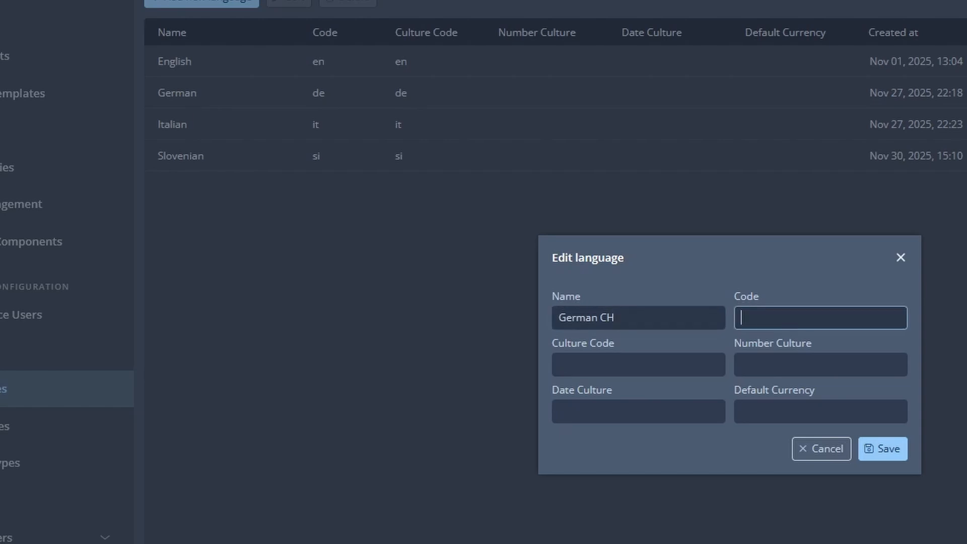
{"action": "type", "text": "de-CH"}
{"action": "key", "text": "Tab"}
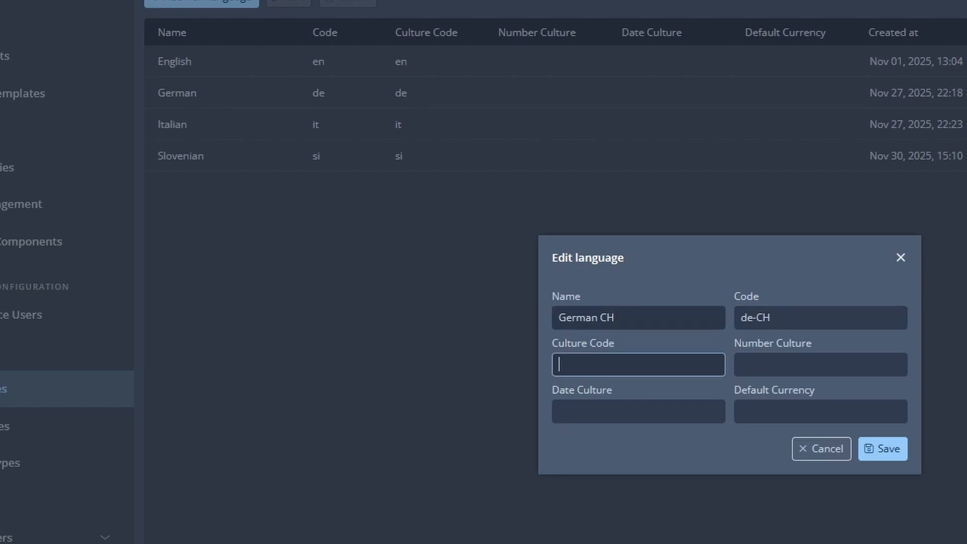
{"action": "type", "text": "de-CH"}
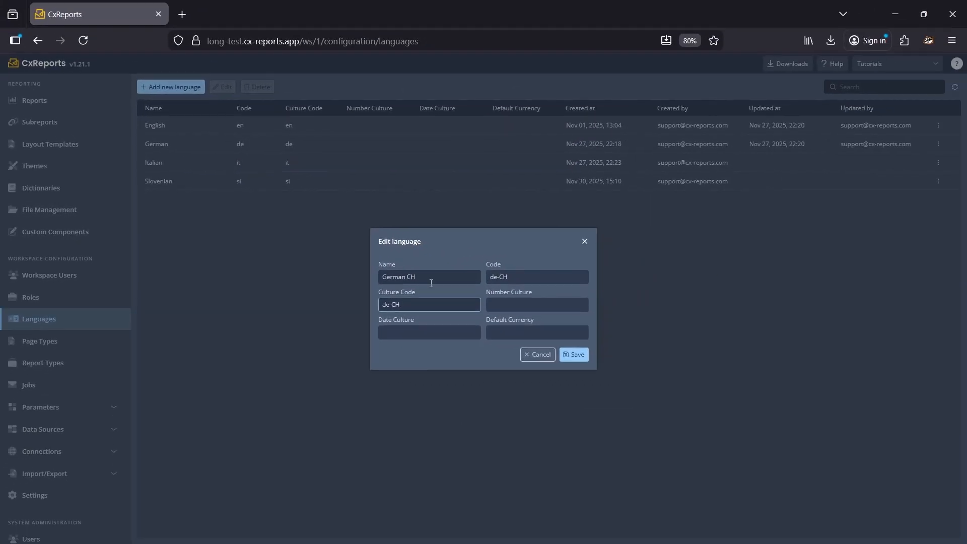
{"action": "left_click", "coordinate": [578, 359]}
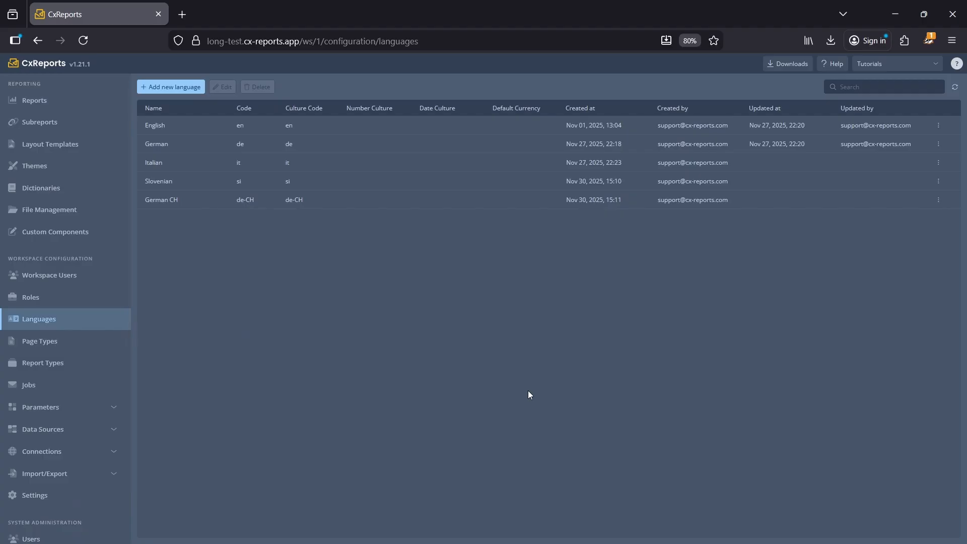
Step: Start a new dictionary in the workspace and name it Invoice Common Labels
{"action": "left_click", "coordinate": [56, 191]}
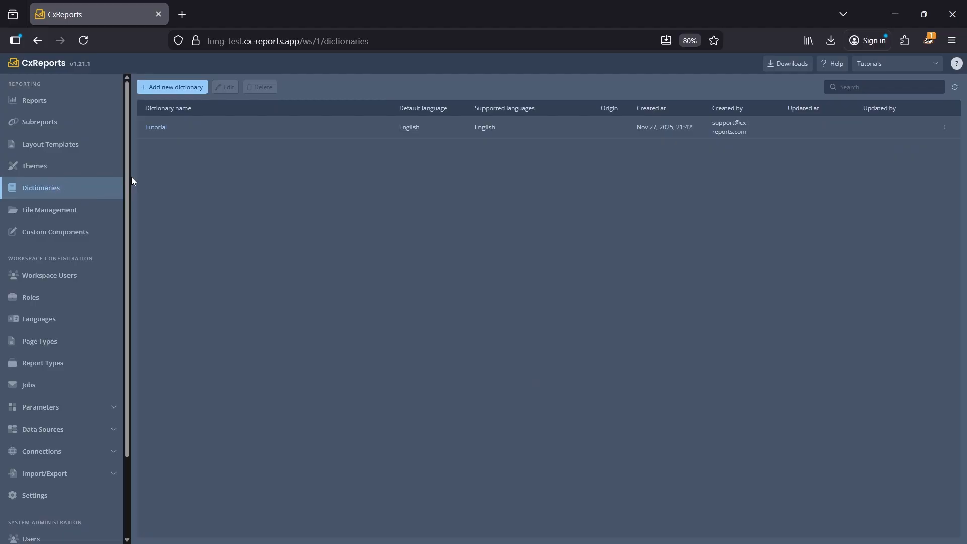
{"action": "left_click", "coordinate": [164, 88]}
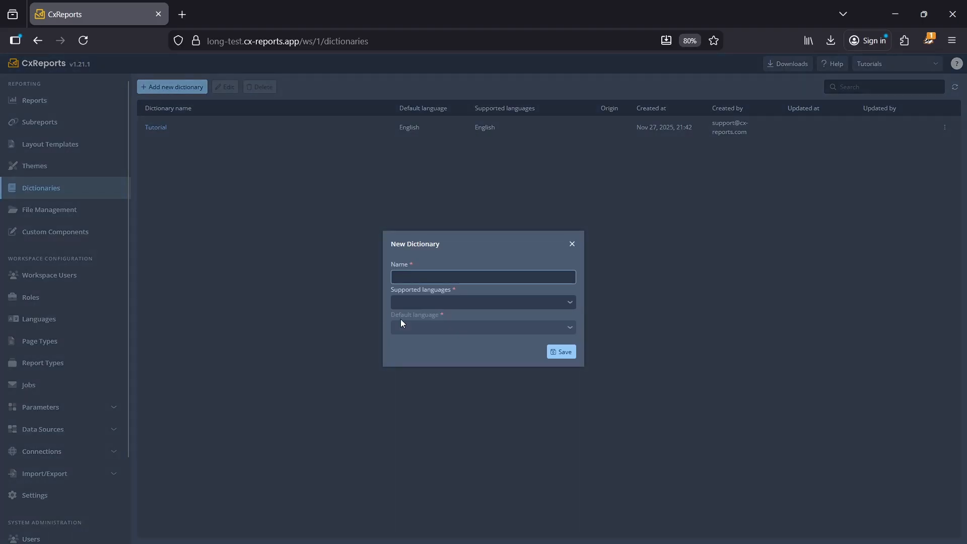
{"action": "type", "text": "I"}
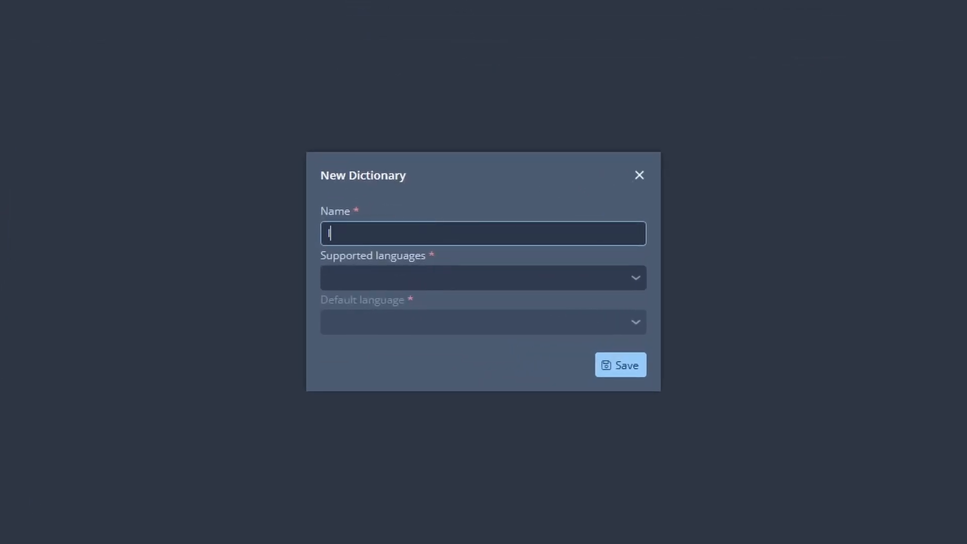
{"action": "type", "text": "nvoice Common Labels"}
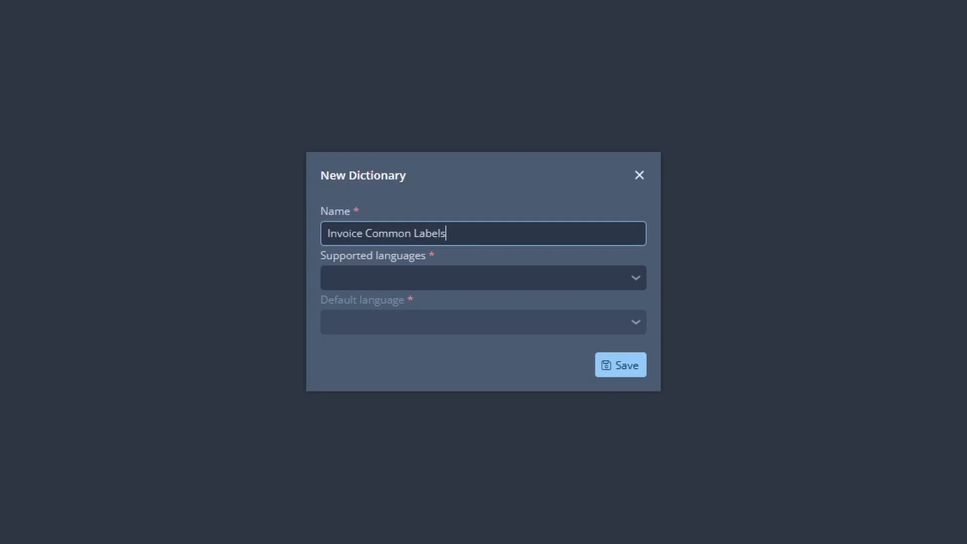
Step: Choose English, German, Italian and Slovenian as the new dictionary's supported languages
{"action": "left_click", "coordinate": [493, 278]}
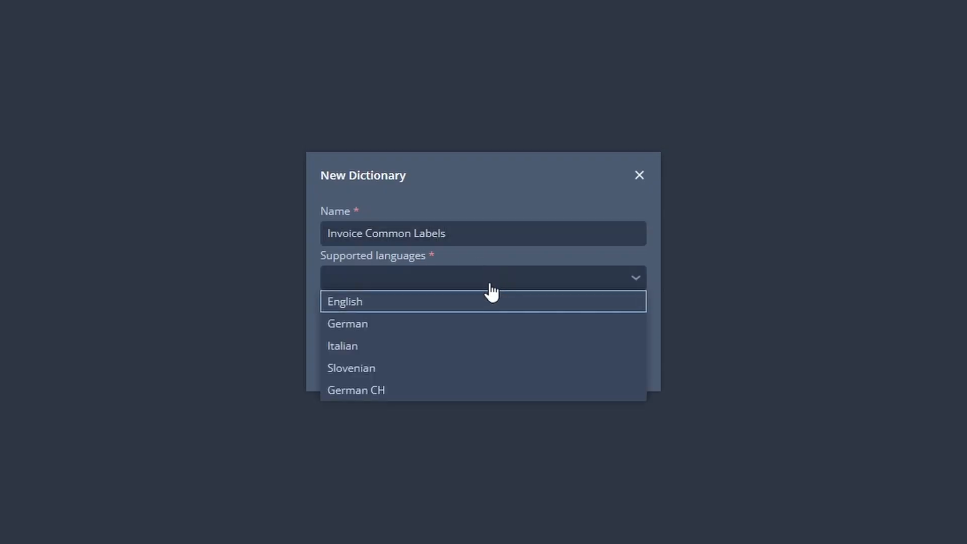
{"action": "left_click", "coordinate": [492, 304]}
{"action": "left_click", "coordinate": [495, 284]}
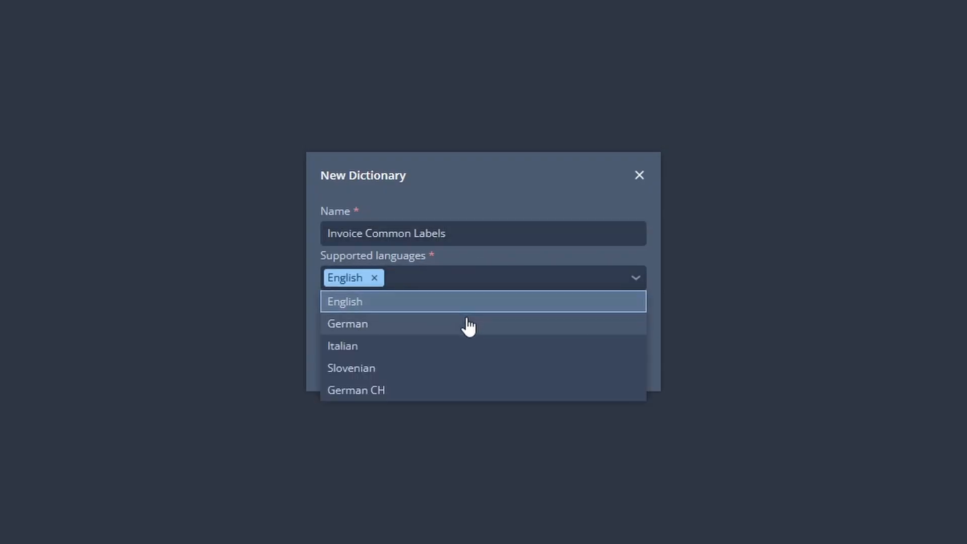
{"action": "left_click", "coordinate": [467, 324]}
{"action": "left_click", "coordinate": [487, 285]}
{"action": "left_click", "coordinate": [458, 346]}
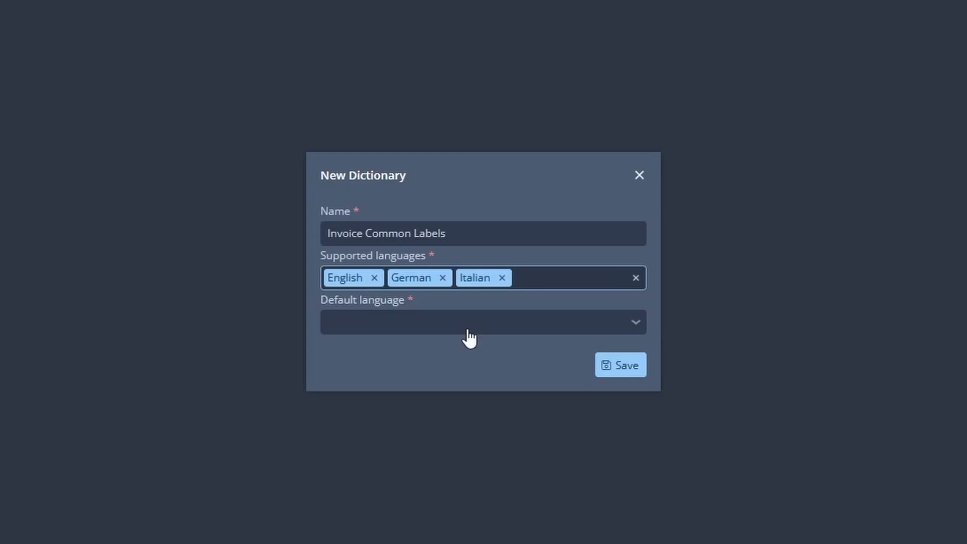
{"action": "left_click", "coordinate": [543, 278]}
{"action": "left_click", "coordinate": [459, 369]}
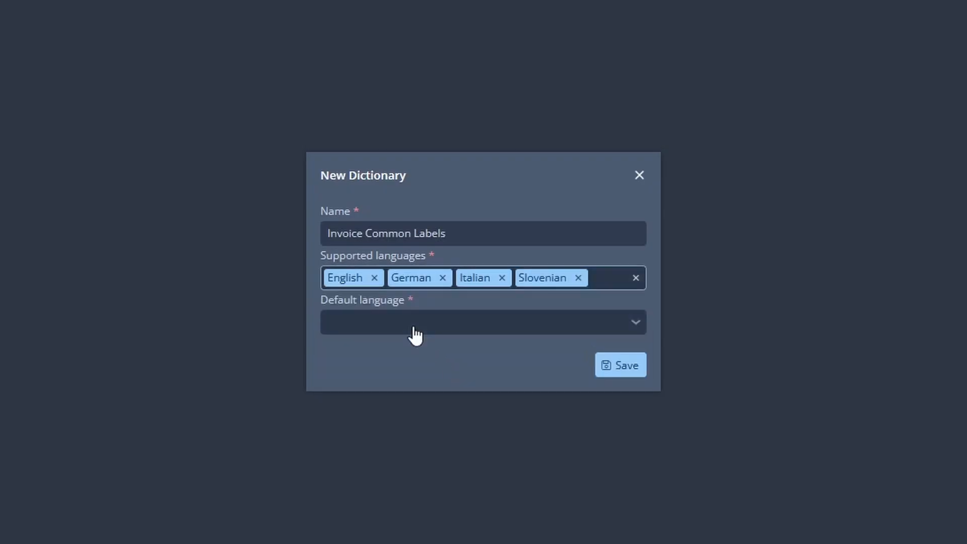
Step: Make English the new dictionary's default language and save the dictionary
{"action": "left_click", "coordinate": [415, 333]}
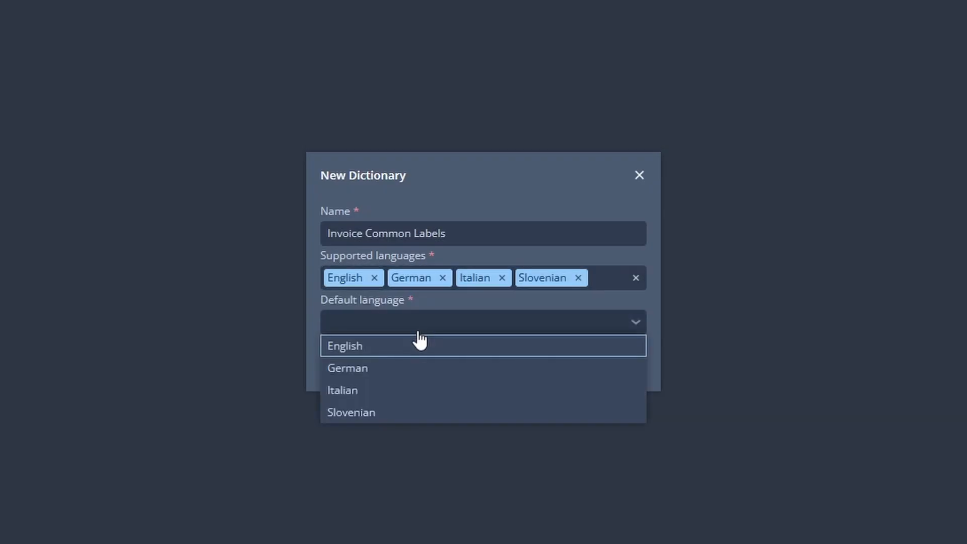
{"action": "left_click", "coordinate": [423, 352]}
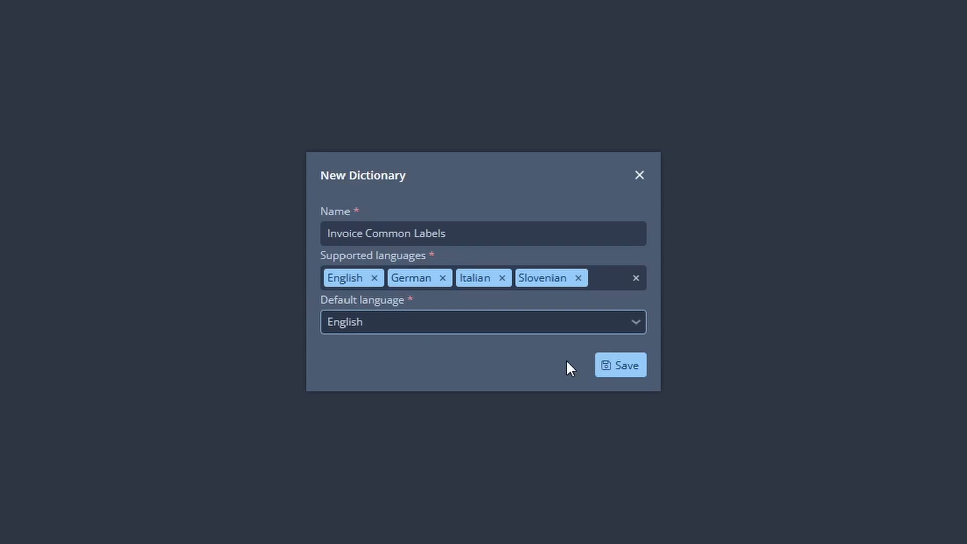
{"action": "left_click", "coordinate": [601, 371]}
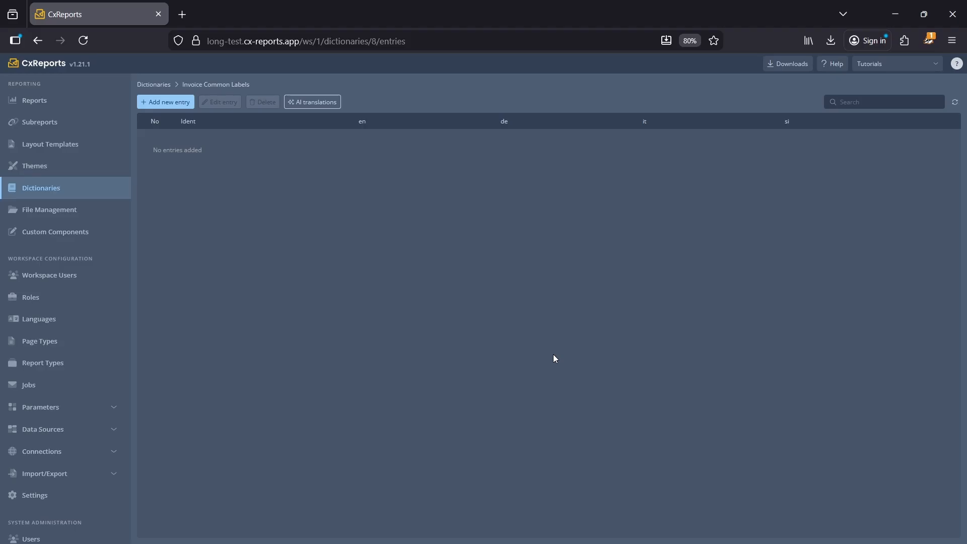
Step: Start a dictionary entry with the key invoiceTitle, the English text Invoice and the German text Rechnung
{"action": "left_click", "coordinate": [161, 102]}
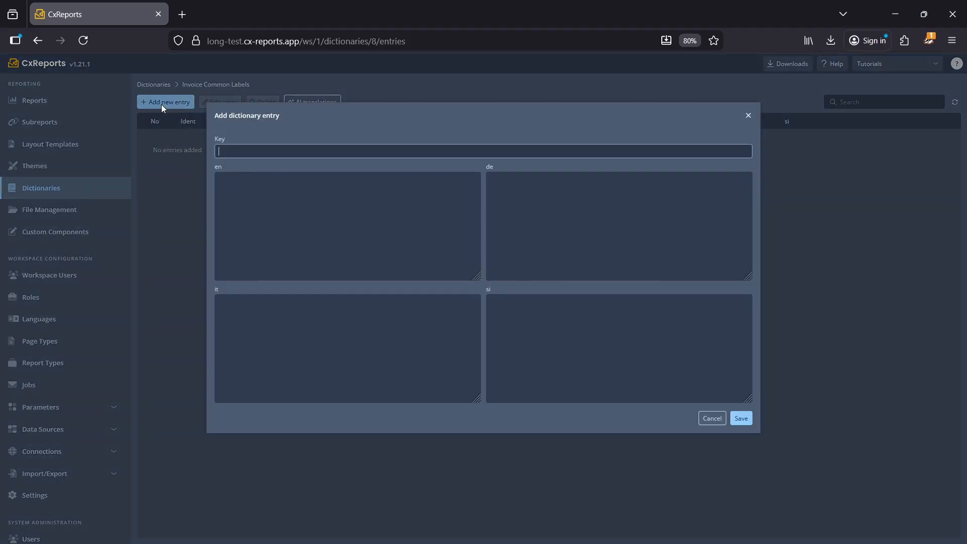
{"action": "type", "text": "invoic"}
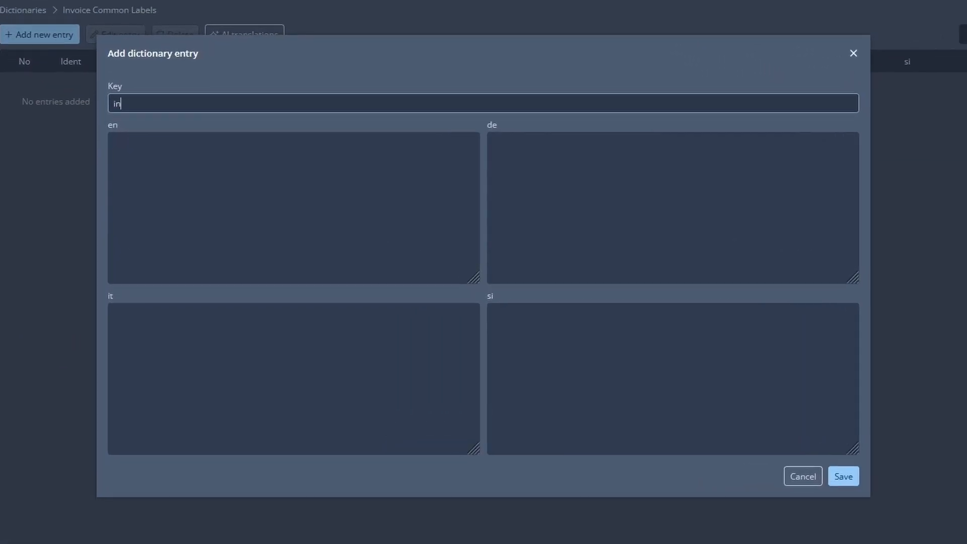
{"action": "type", "text": "eTitle"}
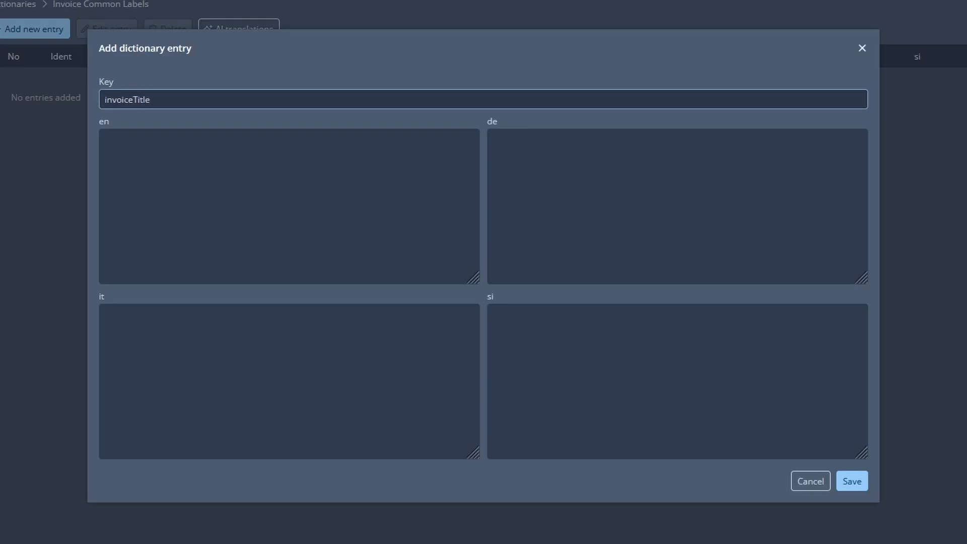
{"action": "key", "text": "Tab"}
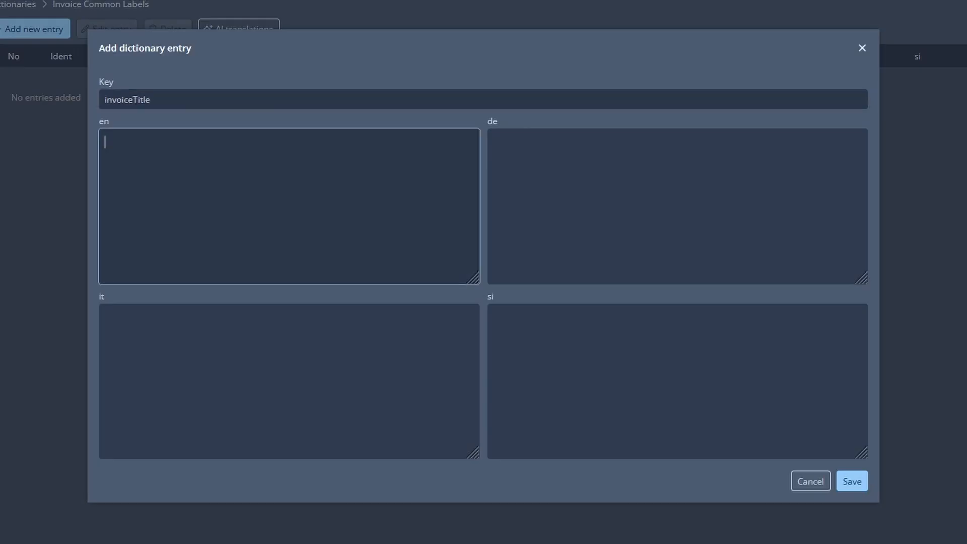
{"action": "type", "text": "Invoice"}
{"action": "key", "text": "Tab"}
{"action": "type", "text": "Rechnung"}
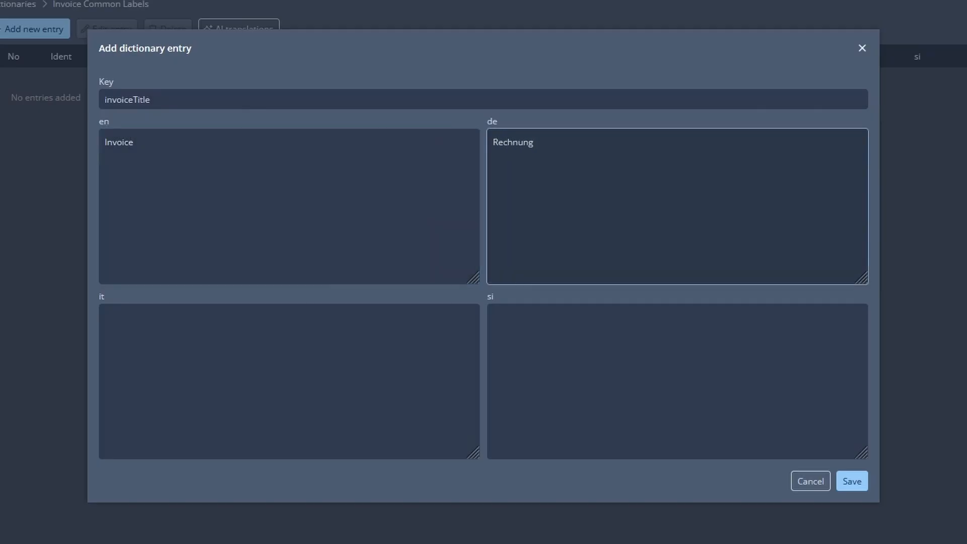
Step: Give the invoiceTitle entry the Italian text Fattura and the Slovenian text Račun, and save it
{"action": "key", "text": "Tab"}
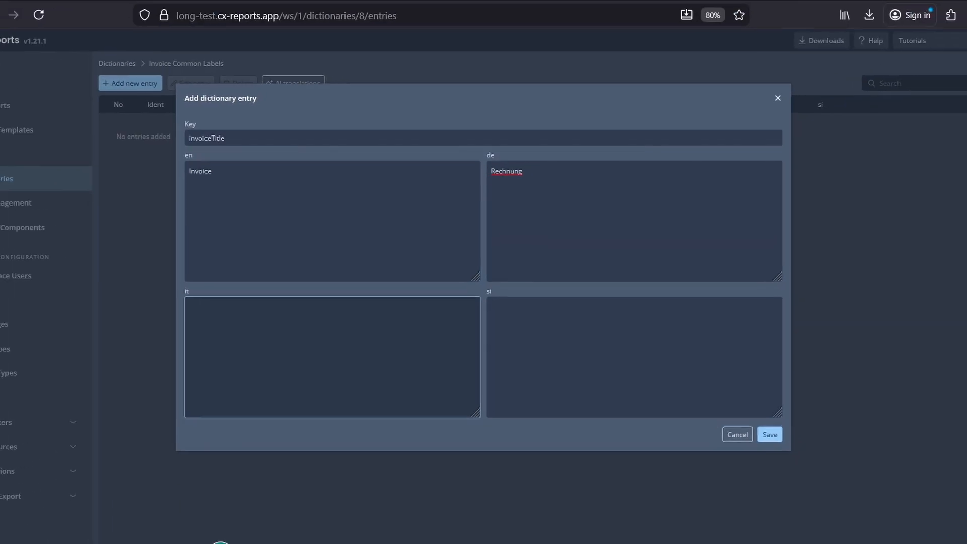
{"action": "type", "text": "Fattura"}
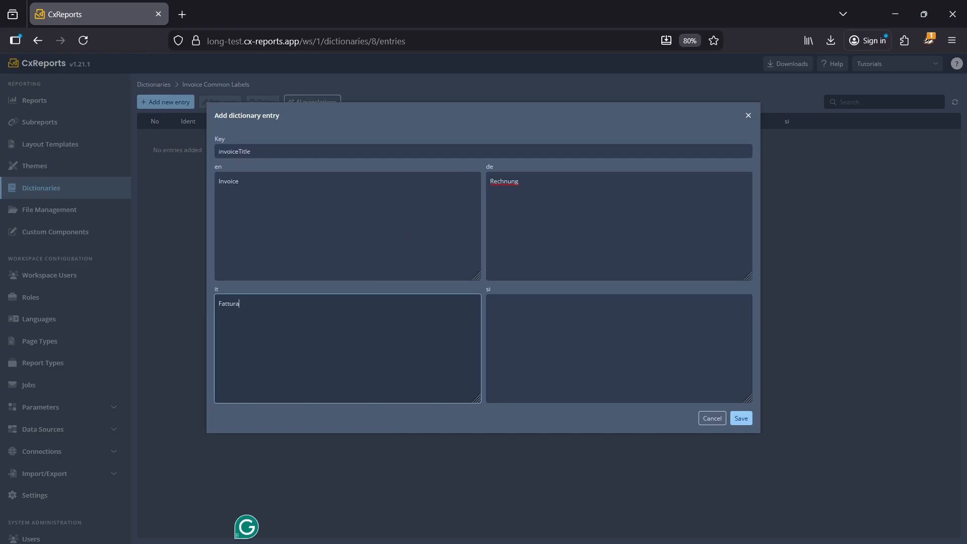
{"action": "key", "text": "Tab"}
{"action": "type", "text": "Račun"}
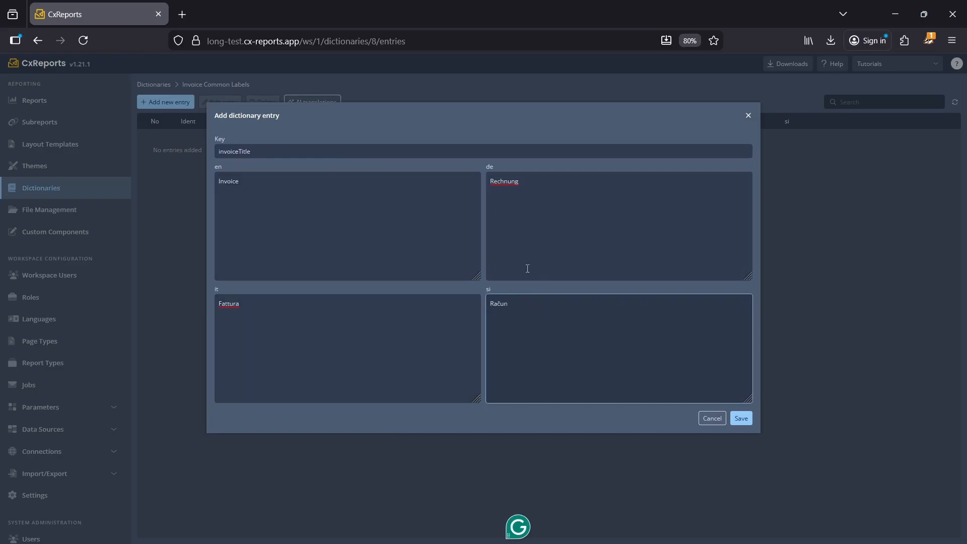
{"action": "left_click", "coordinate": [740, 420]}
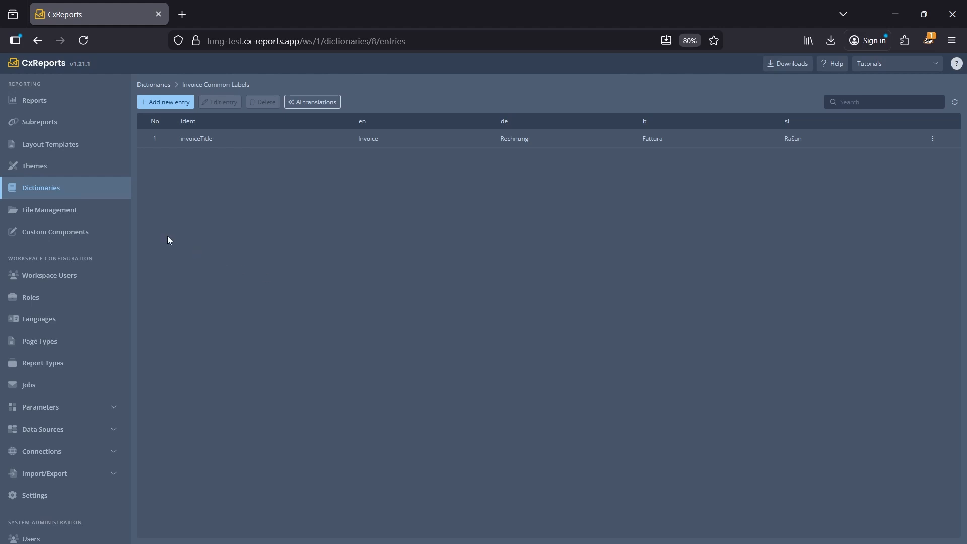
Step: Leave the dictionary and open the Invoice report for editing
{"action": "left_click", "coordinate": [152, 83]}
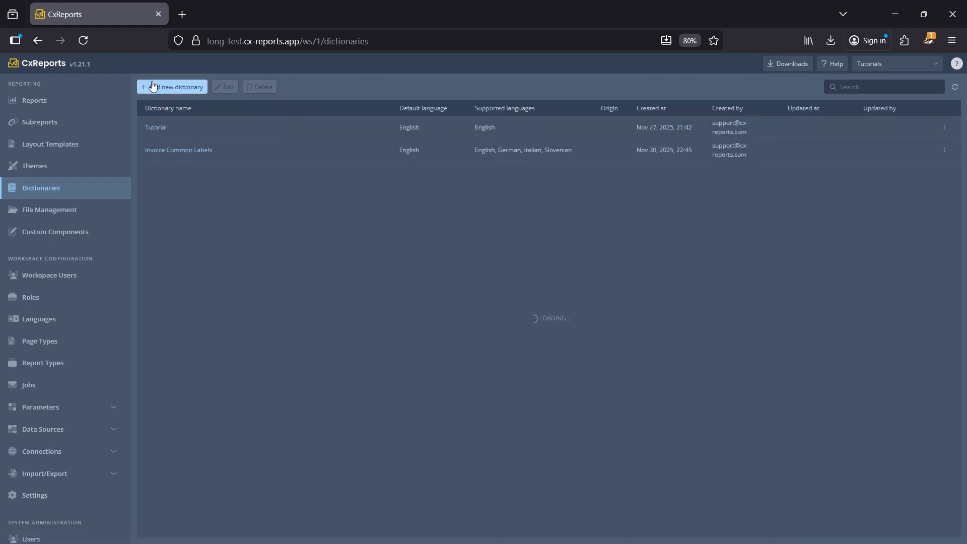
{"action": "left_click", "coordinate": [43, 104]}
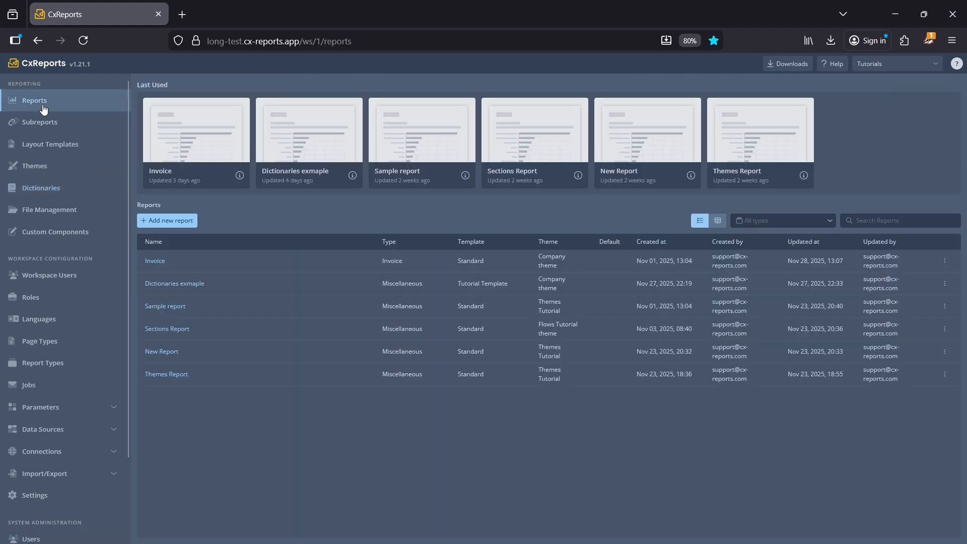
{"action": "left_click", "coordinate": [153, 262]}
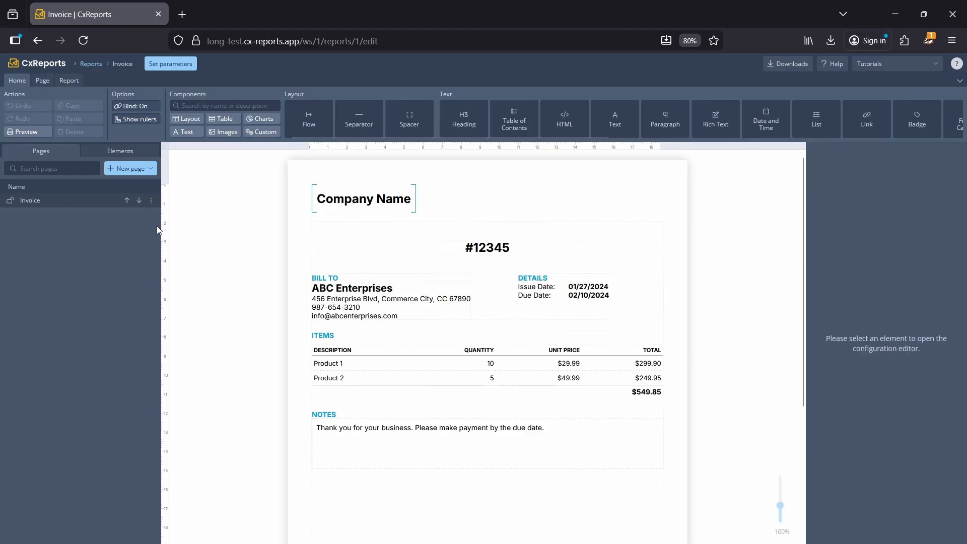
Step: Activate the Invoice Common Labels dictionary for the Invoice report and open the options of its invoiceTitle entry
{"action": "left_click", "coordinate": [76, 81]}
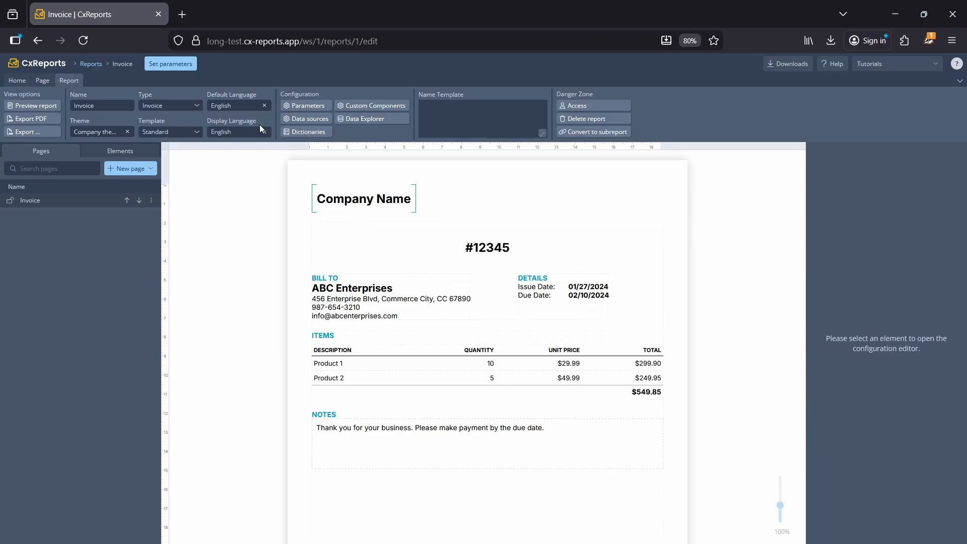
{"action": "left_click", "coordinate": [296, 134]}
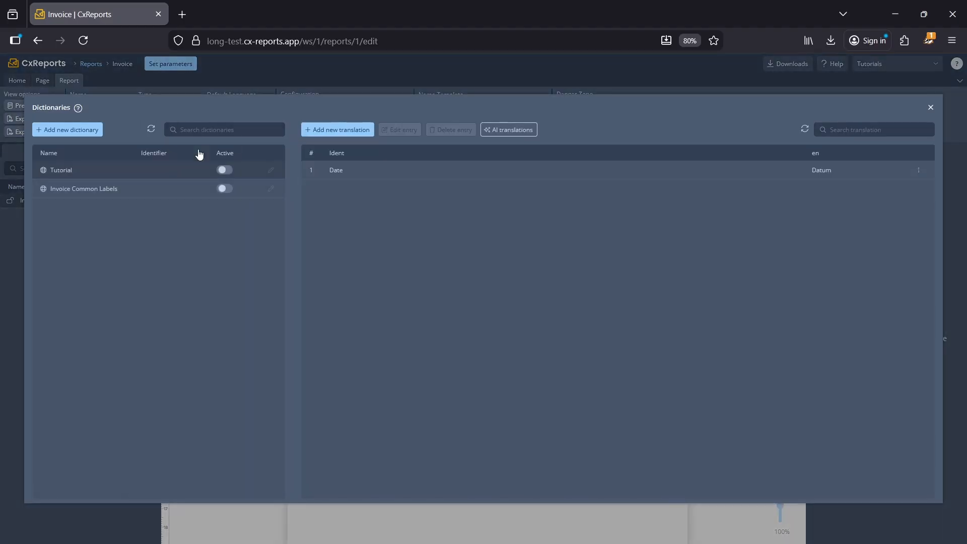
{"action": "left_click", "coordinate": [150, 186]}
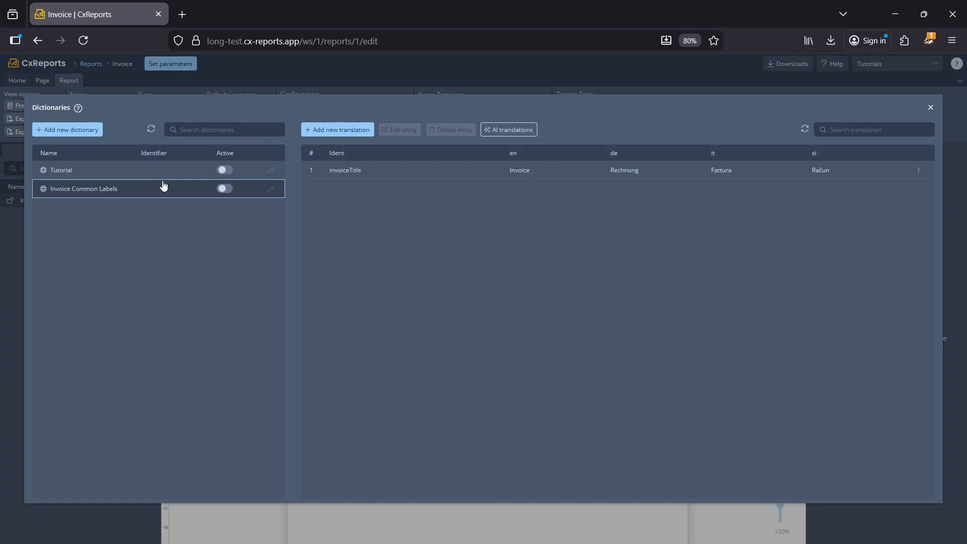
{"action": "left_click", "coordinate": [224, 189]}
{"action": "left_click", "coordinate": [921, 171]}
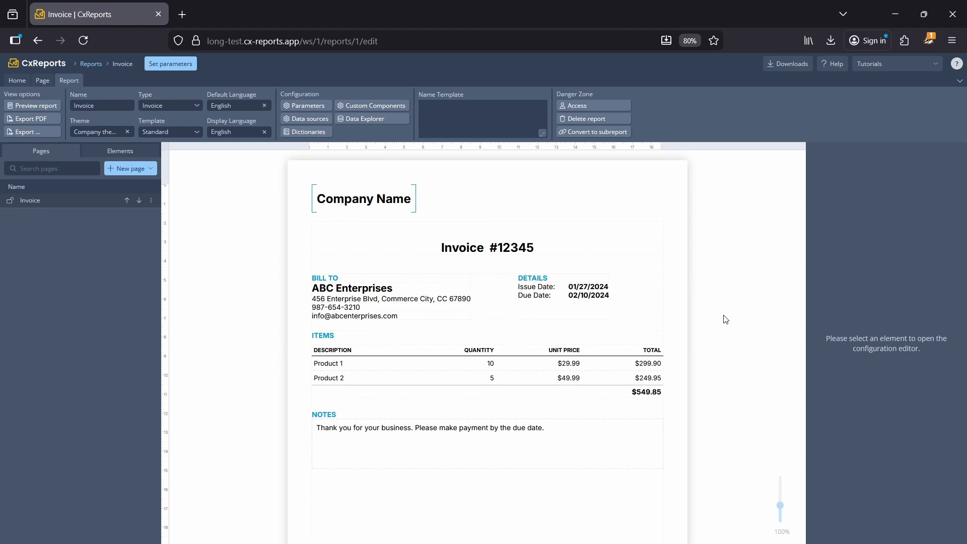
Step: Start a new dictionary within the Invoice report, naming it Invoice Specific and leaving its identifier empty
{"action": "left_click", "coordinate": [304, 132]}
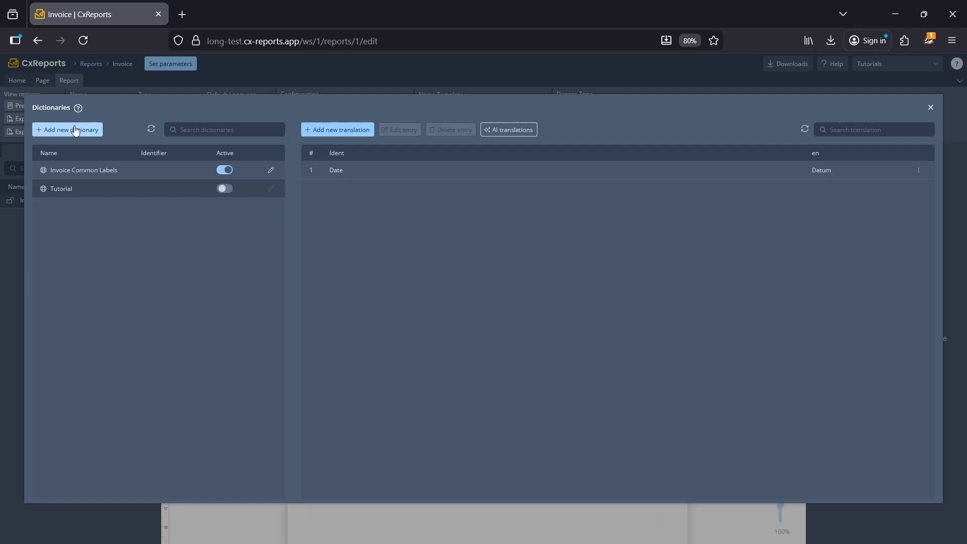
{"action": "left_click", "coordinate": [75, 130]}
{"action": "type", "text": "Invoice"}
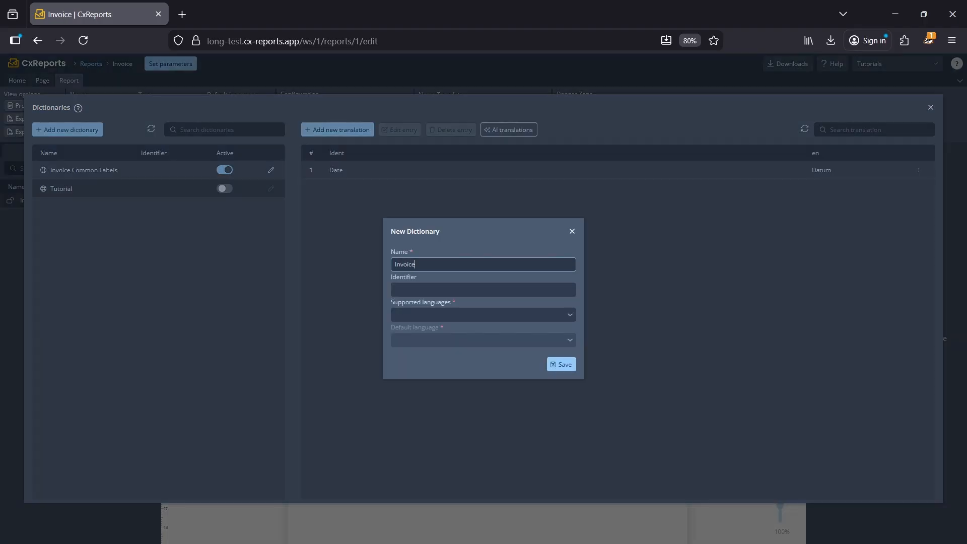
{"action": "type", "text": " Specific"}
{"action": "key", "text": "Tab"}
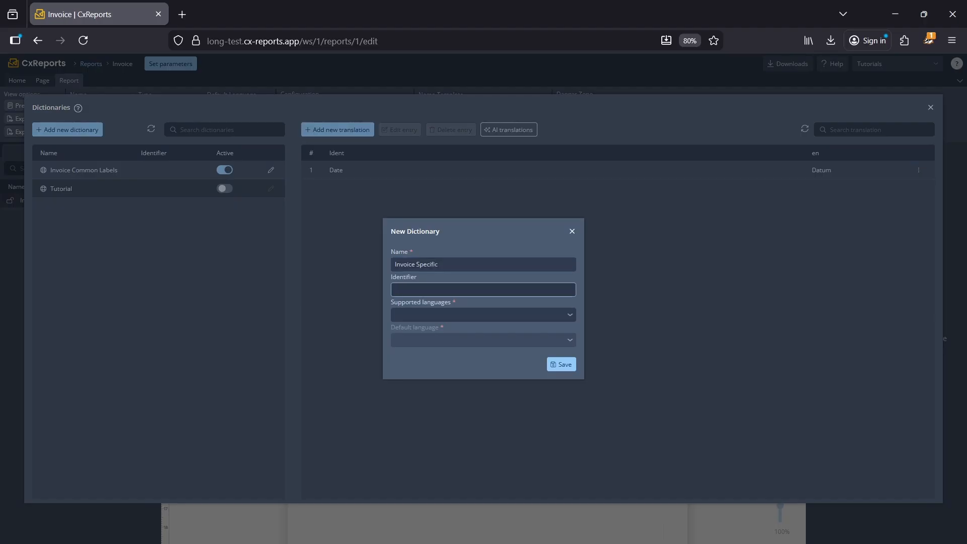
{"action": "key", "text": "Tab"}
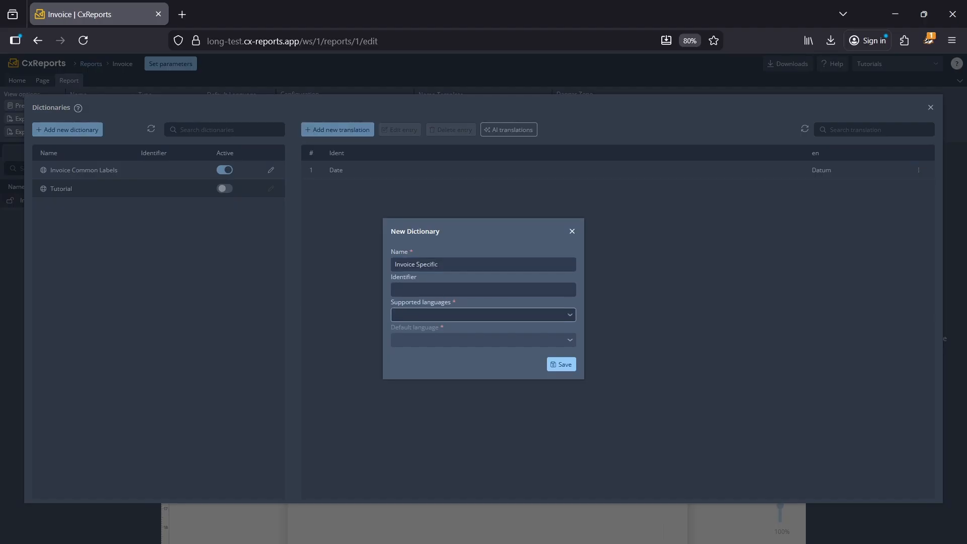
Step: Give the Invoice Specific dictionary German and Italian as supported languages, make German the default, and save it
{"action": "left_click", "coordinate": [514, 316]}
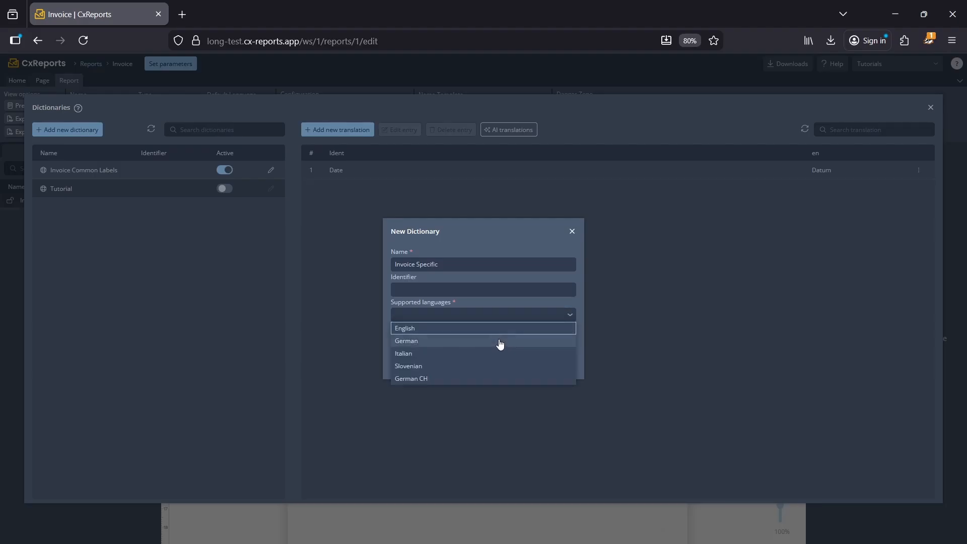
{"action": "left_click", "coordinate": [500, 343]}
{"action": "left_click", "coordinate": [507, 317]}
{"action": "left_click", "coordinate": [474, 356]}
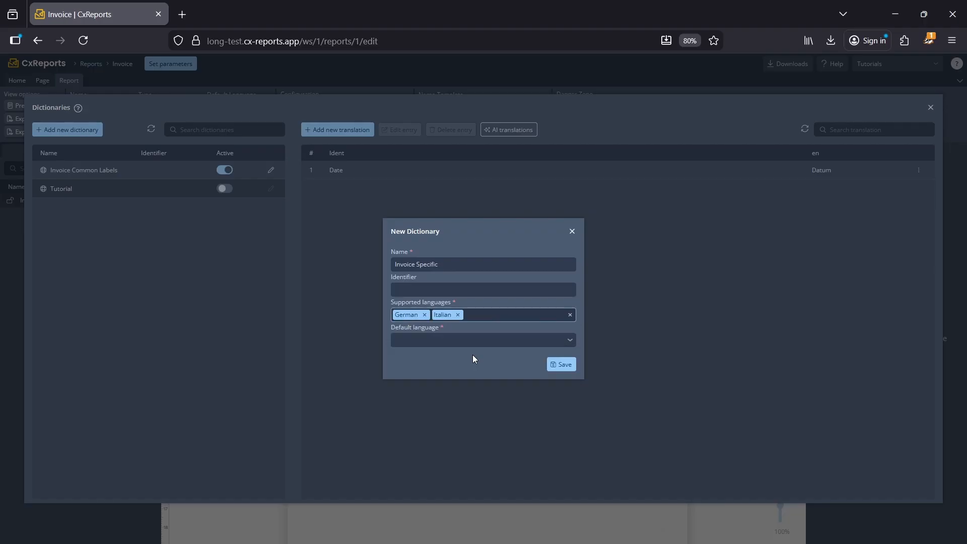
{"action": "left_click", "coordinate": [460, 341]}
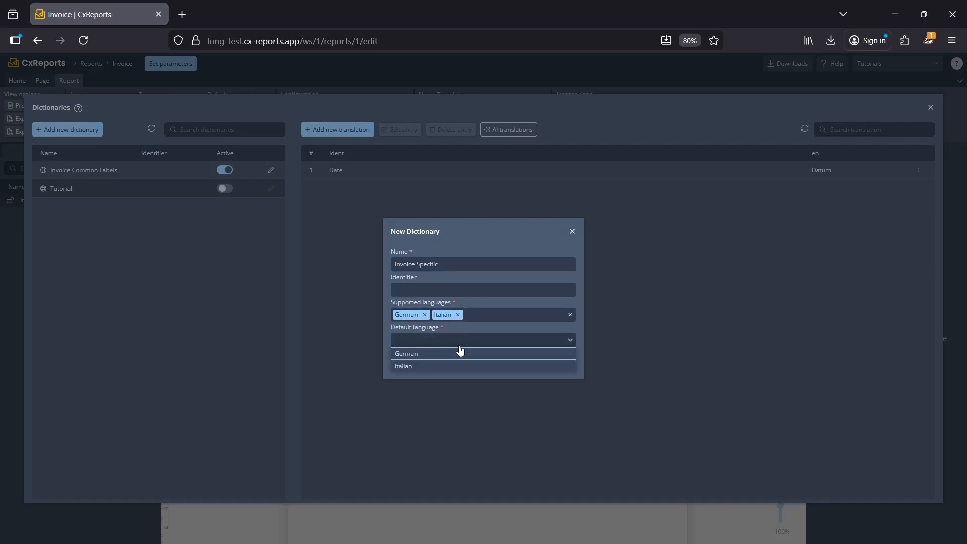
{"action": "left_click", "coordinate": [460, 355]}
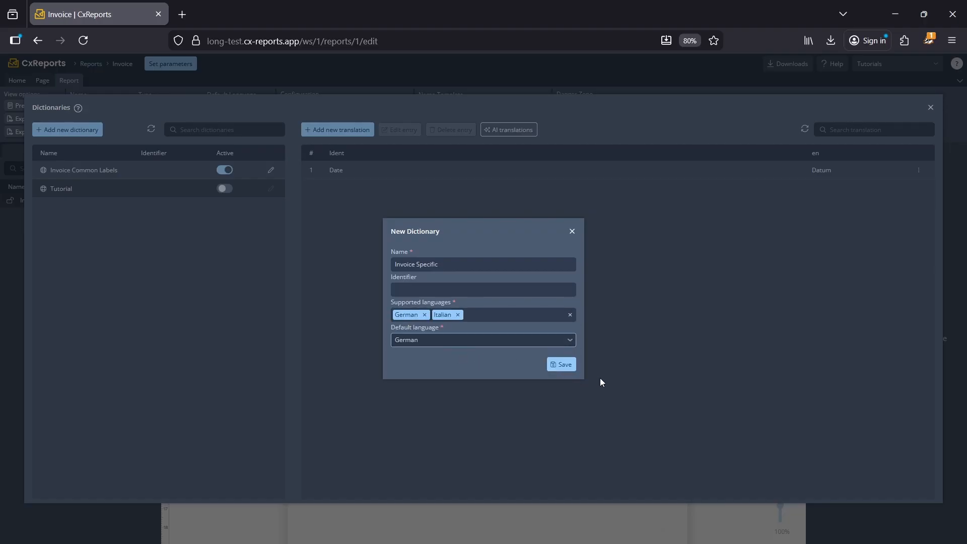
{"action": "left_click", "coordinate": [562, 365]}
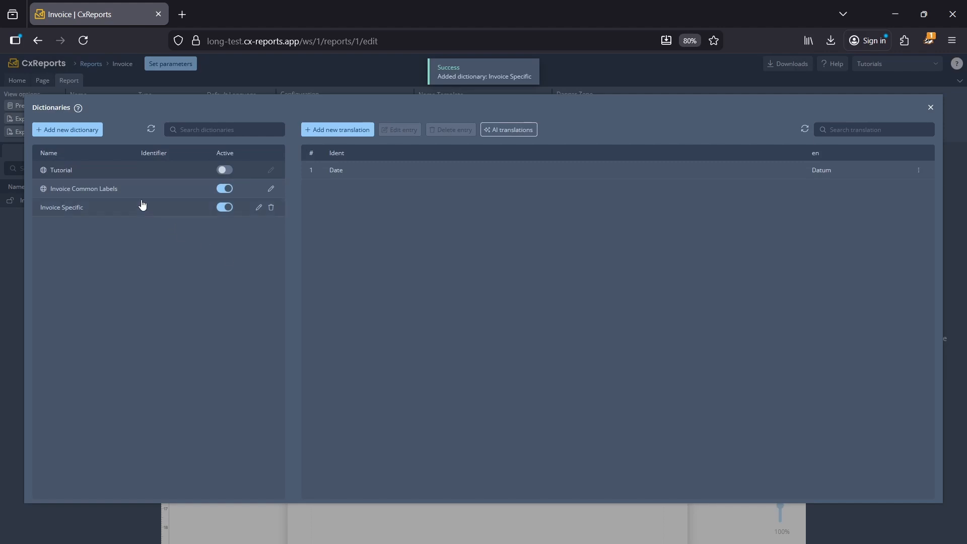
Step: Add an invoiceNo entry to the Invoice Specific dictionary with German Rechnungs Nummer and Italian Numero di fattura, then close the dictionaries
{"action": "left_click", "coordinate": [143, 205]}
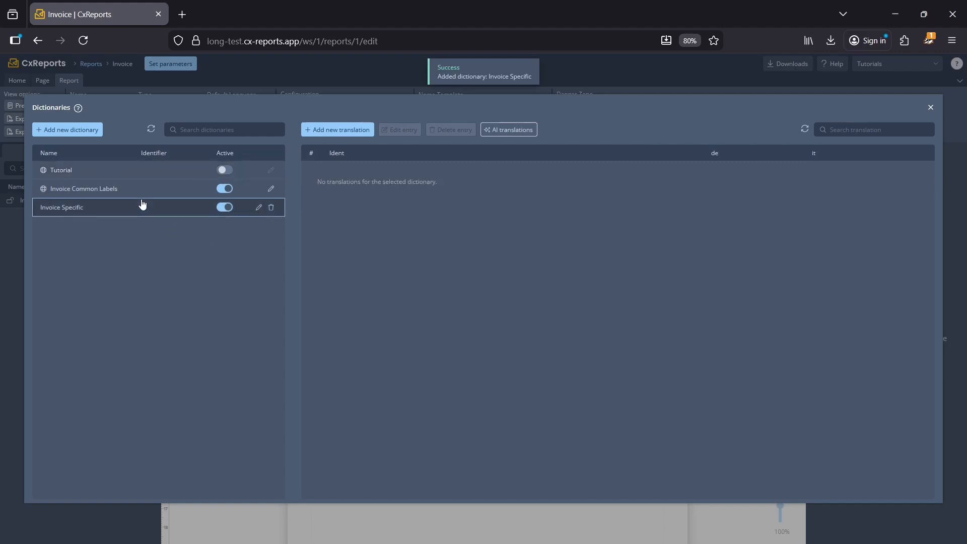
{"action": "left_click", "coordinate": [342, 129]}
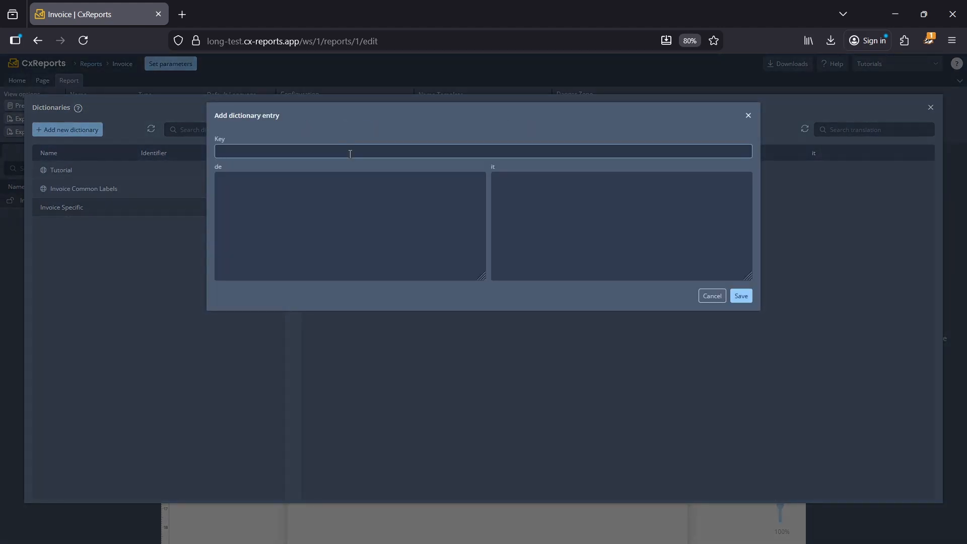
{"action": "type", "text": "invoiceNo"}
{"action": "key", "text": "Tab"}
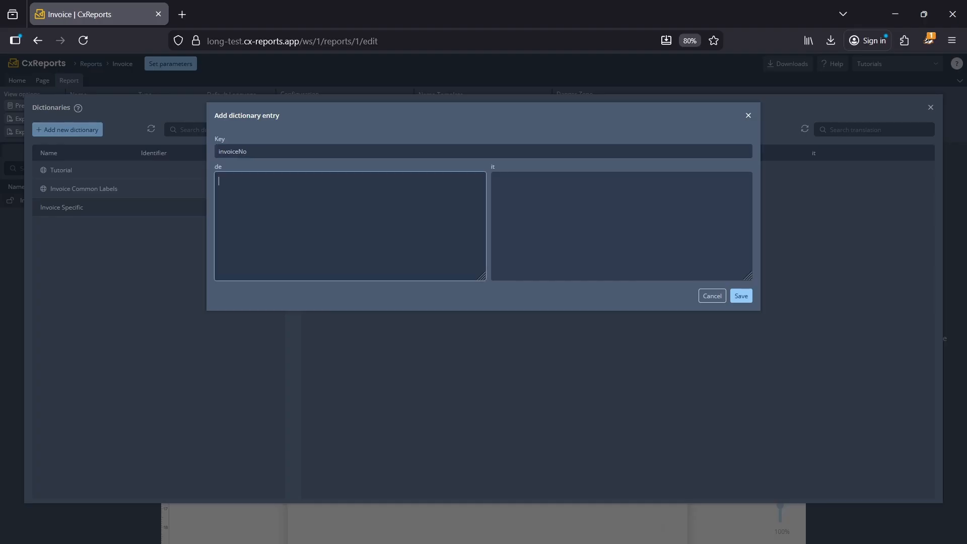
{"action": "type", "text": "Rechnungs Nummer"}
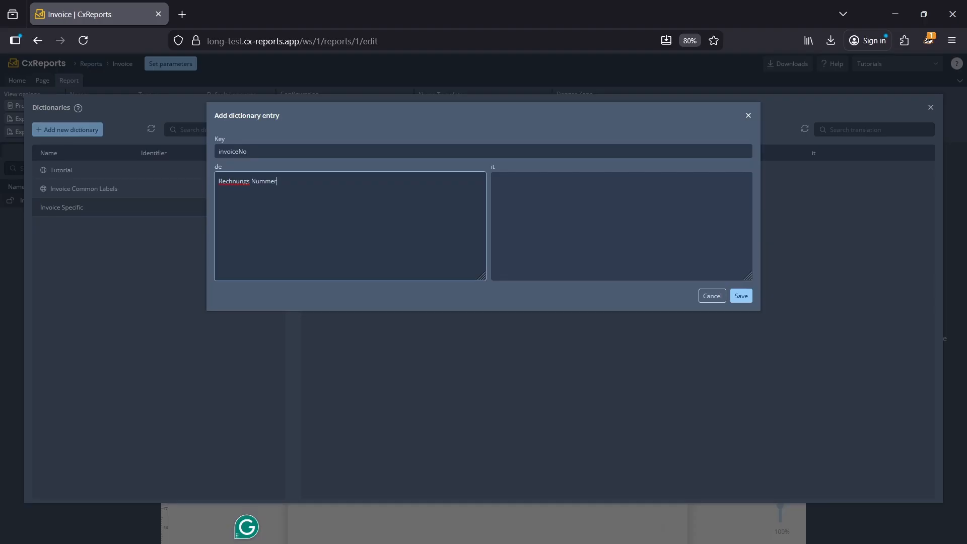
{"action": "key", "text": "Tab"}
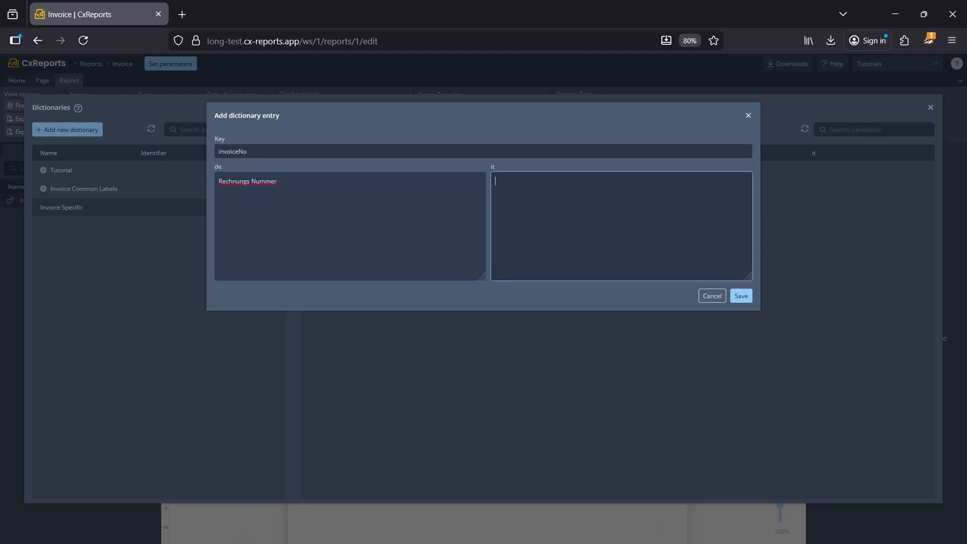
{"action": "type", "text": "Nume"}
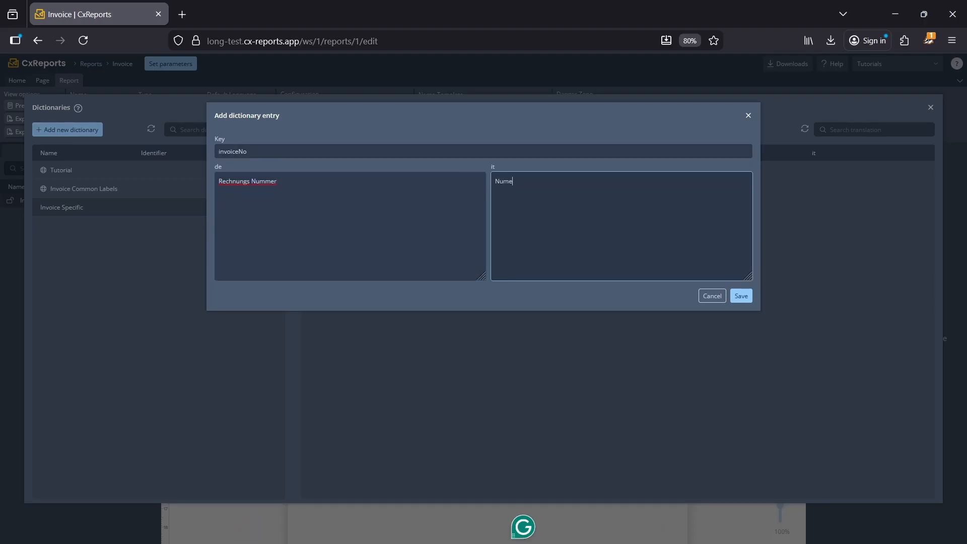
{"action": "type", "text": "ro di fattura"}
{"action": "left_click", "coordinate": [741, 296]}
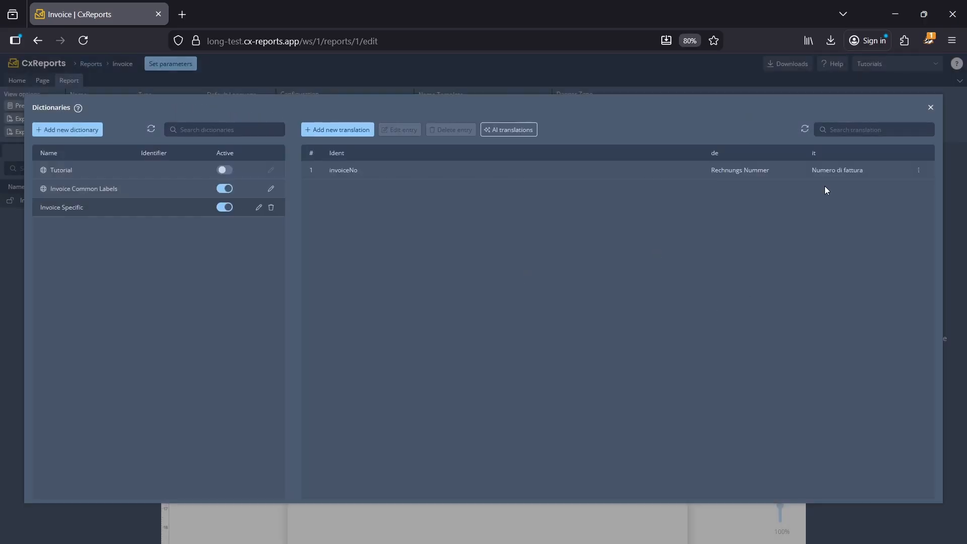
{"action": "left_click", "coordinate": [931, 106]}
Step: Open the Themes Report from the reports list and view which dictionaries are available to it
{"action": "left_click", "coordinate": [90, 64]}
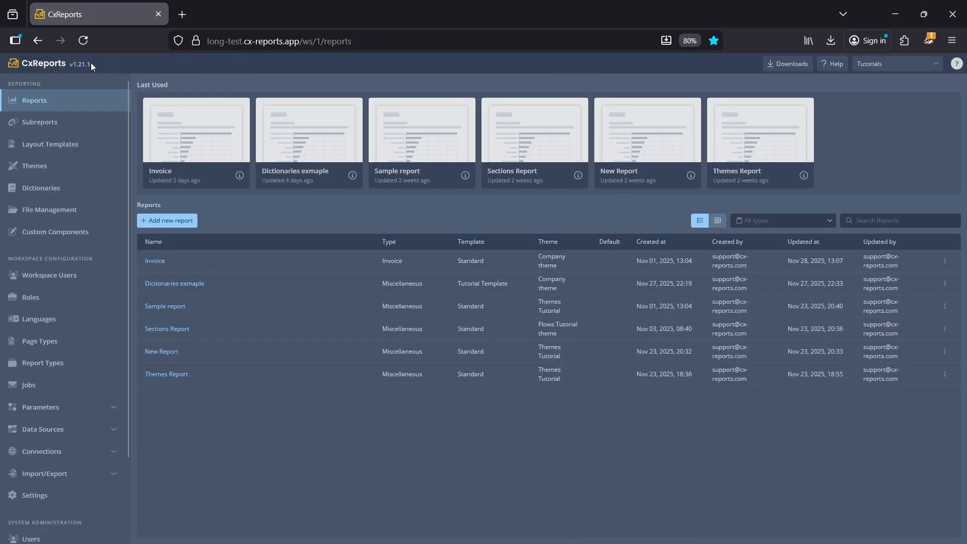
{"action": "left_click", "coordinate": [182, 374]}
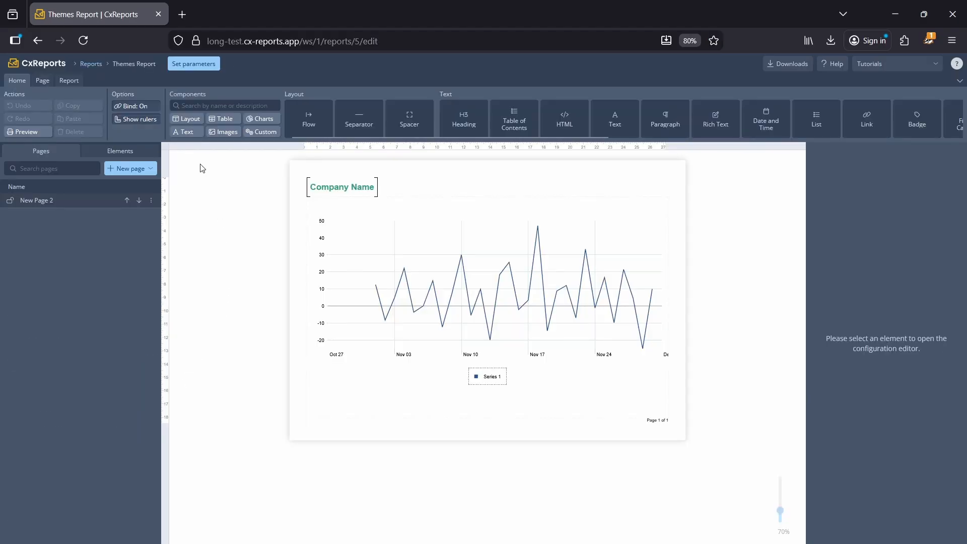
{"action": "left_click", "coordinate": [76, 82]}
{"action": "left_click", "coordinate": [304, 130]}
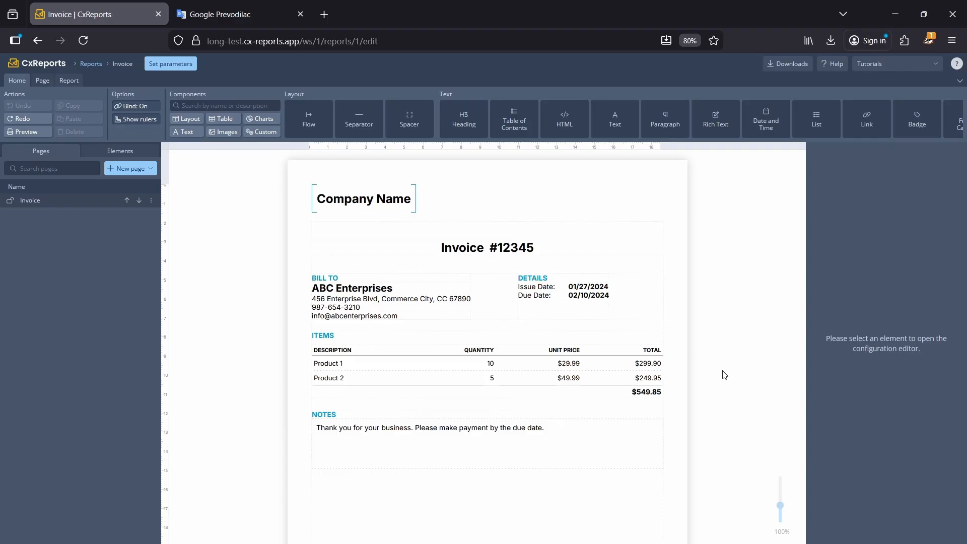
Step: Start adding the DETAILS heading of the Invoice report to the Invoice Common Labels dictionary
{"action": "left_click", "coordinate": [547, 281]}
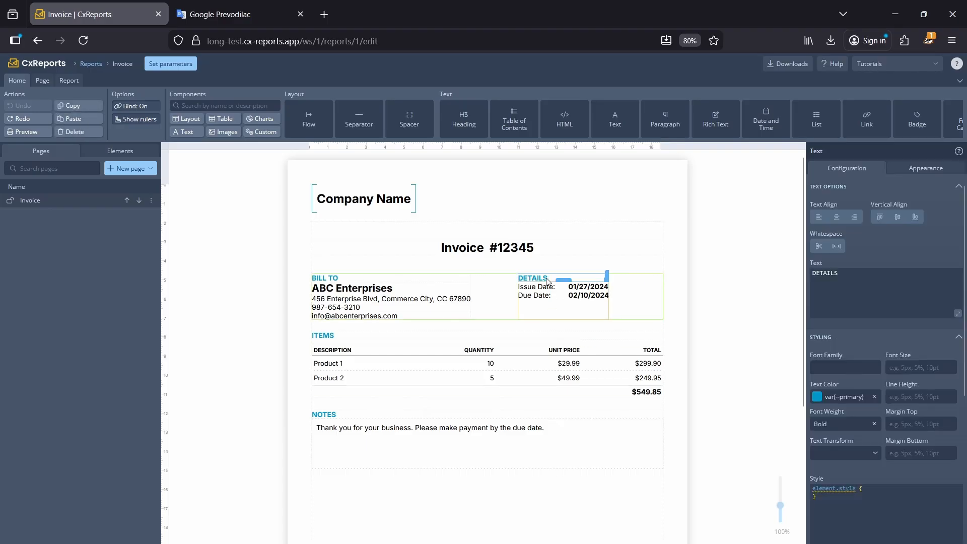
{"action": "right_click", "coordinate": [548, 280]}
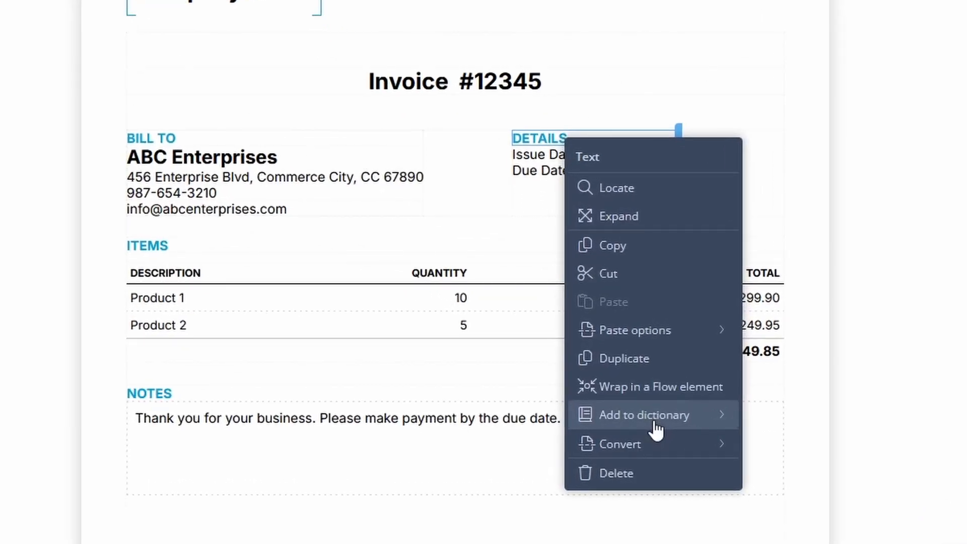
{"action": "mouse_move", "coordinate": [656, 423]}
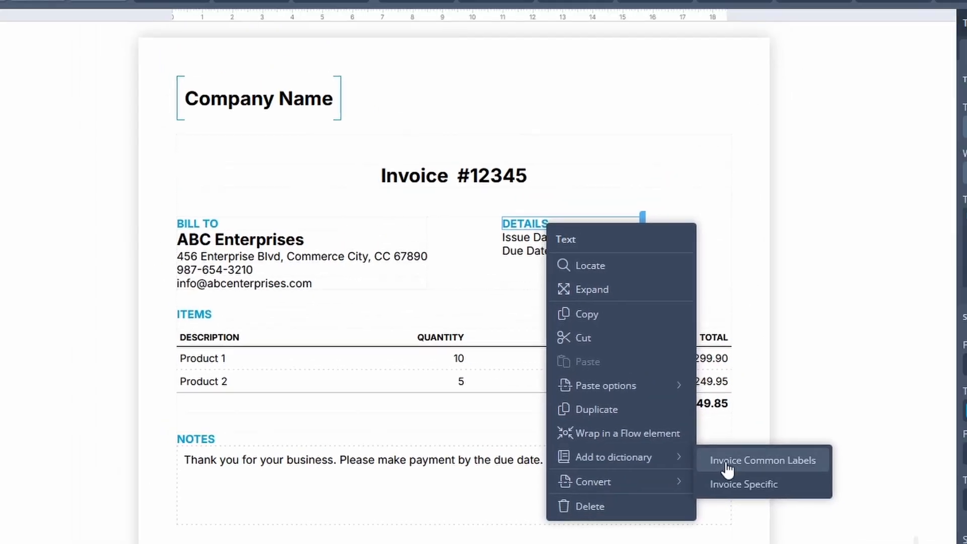
{"action": "left_click", "coordinate": [727, 469]}
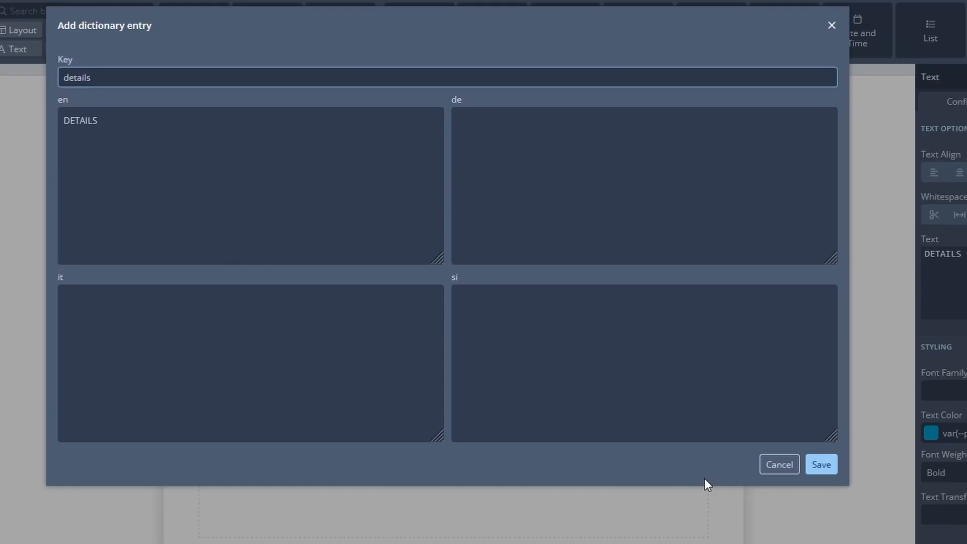
Step: Fill in the heading's translations: DETAILS for German, DETTAGLI for Italian and PODROBNOSTI for Slovenian
{"action": "left_click", "coordinate": [680, 205]}
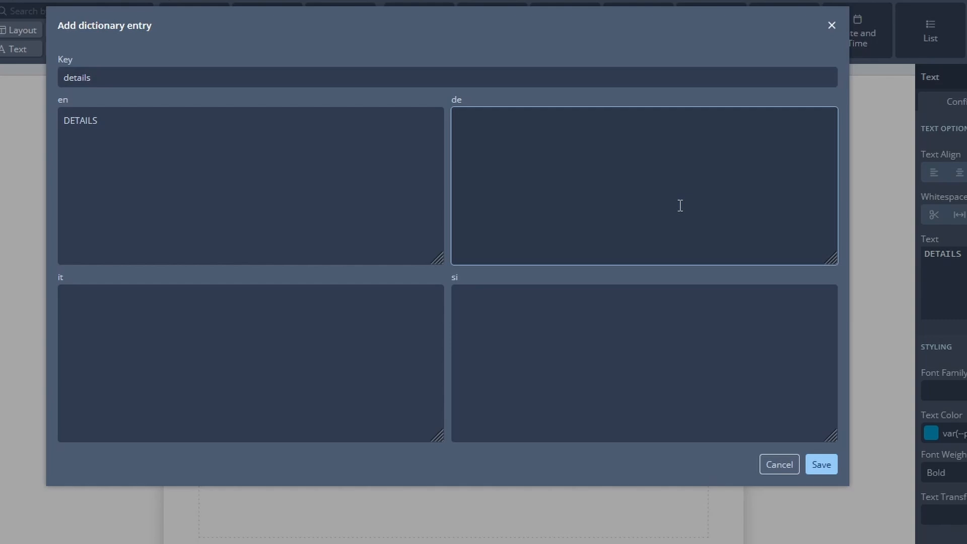
{"action": "type", "text": "DETAILS"}
{"action": "key", "text": "Tab"}
{"action": "type", "text": "DETTAGLI"}
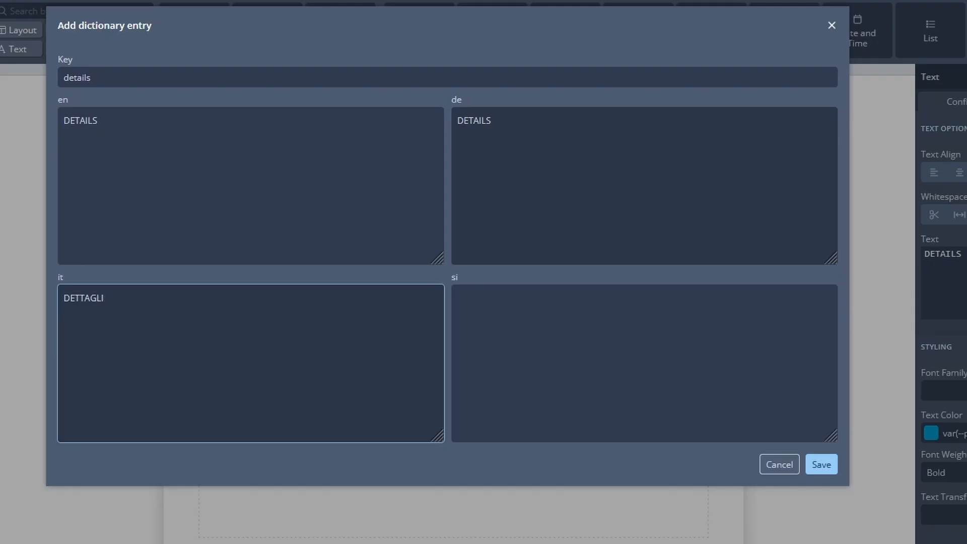
{"action": "key", "text": "Tab"}
{"action": "type", "text": "P"}
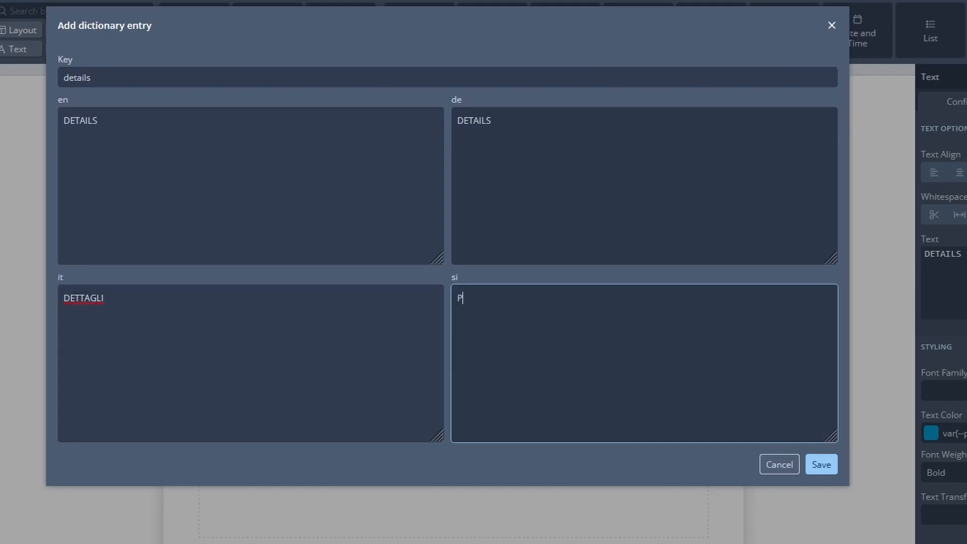
{"action": "type", "text": "ODROBNOSTI"}
Step: Change the key of the new dictionary entry to invoiceDetails
{"action": "left_click", "coordinate": [161, 77]}
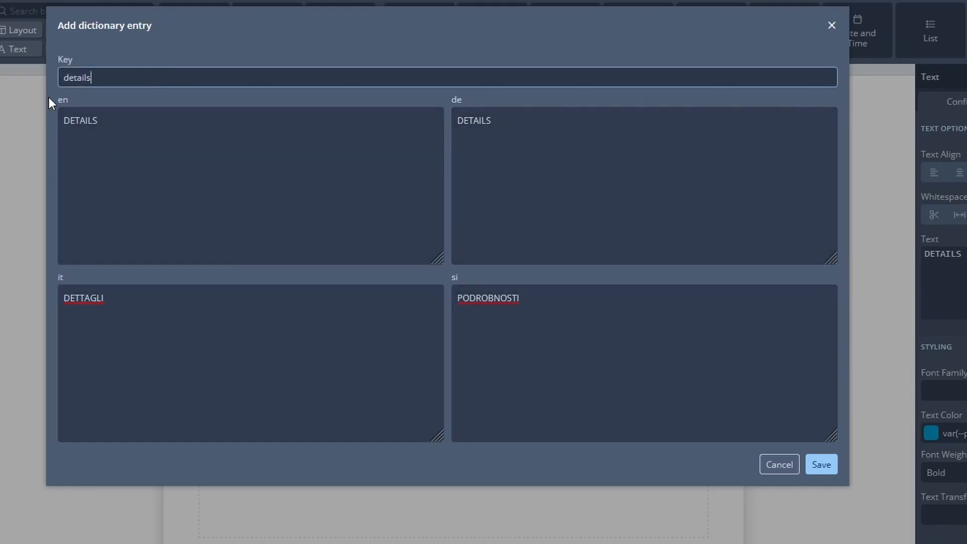
{"action": "left_click", "coordinate": [68, 78]}
{"action": "key", "text": "BackSpace"}
{"action": "type", "text": "invoiceD"}
{"action": "key", "text": "Right"}
{"action": "key", "text": "Right"}
{"action": "key", "text": "Right"}
{"action": "key", "text": "Right"}
{"action": "key", "text": "Right"}
{"action": "key", "text": "Right"}
{"action": "type", "text": "/ det1"}
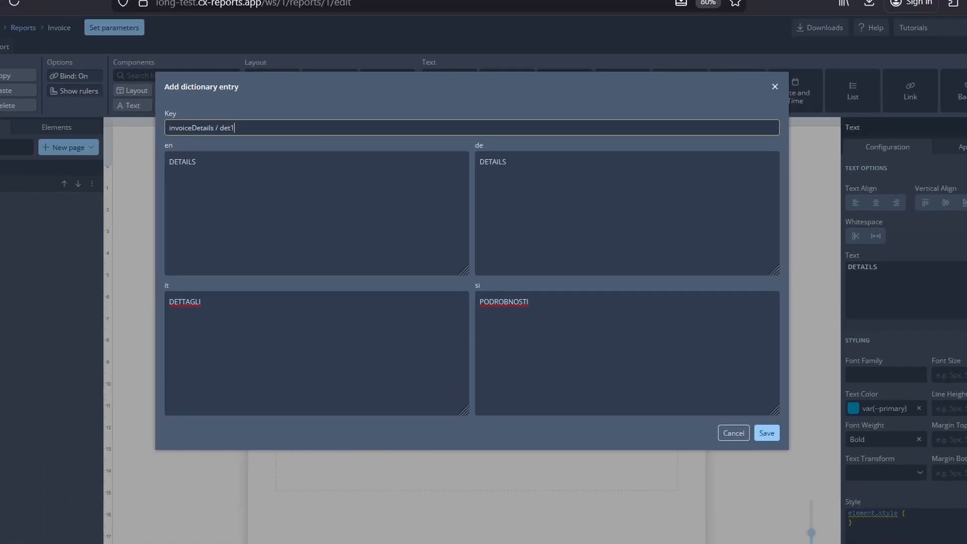
{"action": "key", "text": "BackSpace"}
{"action": "key", "text": "BackSpace"}
{"action": "key", "text": "BackSpace"}
{"action": "key", "text": "BackSpace"}
{"action": "key", "text": "BackSpace"}
{"action": "key", "text": "BackSpace"}
{"action": "key", "text": "BackSpace"}
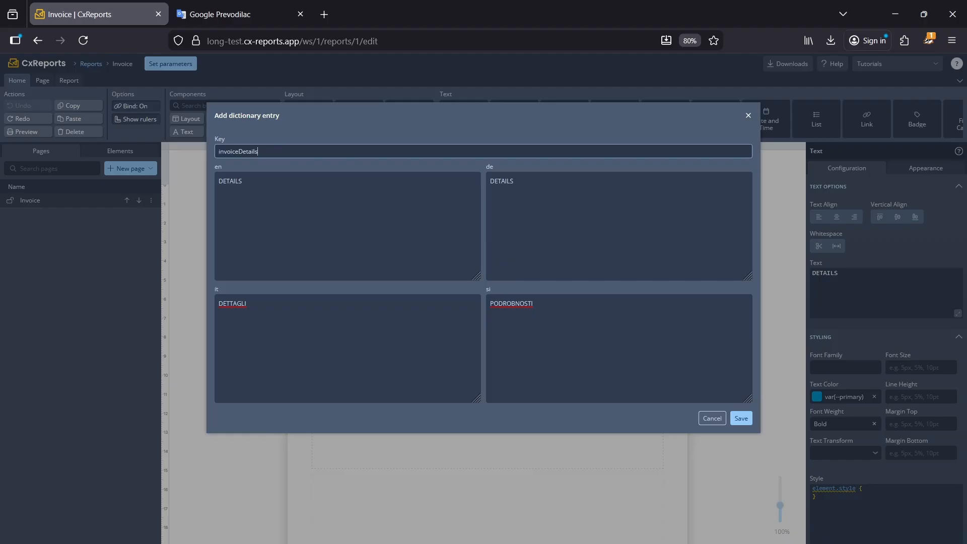
Step: Save the invoiceDetails entry and display the report-level settings of the Invoice report
{"action": "left_click", "coordinate": [741, 419]}
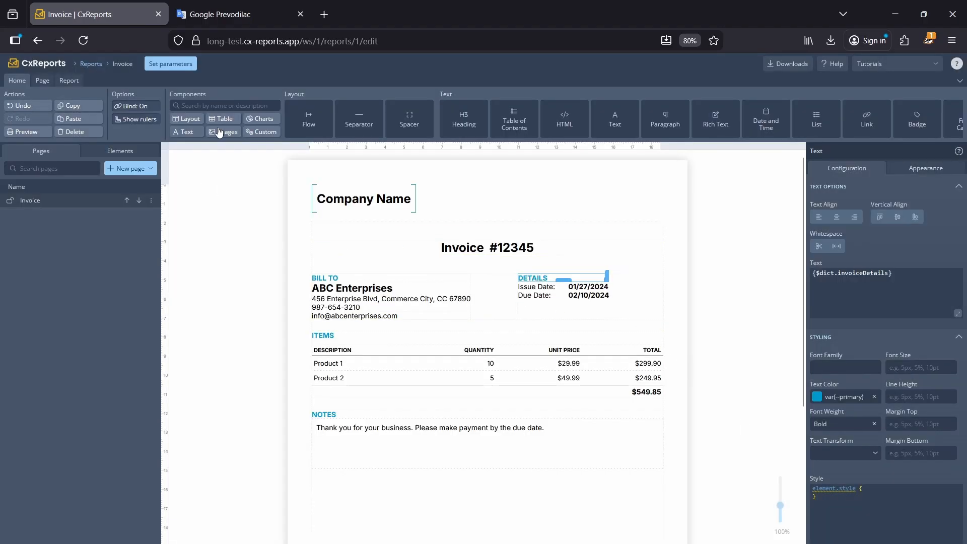
{"action": "left_click", "coordinate": [70, 80]}
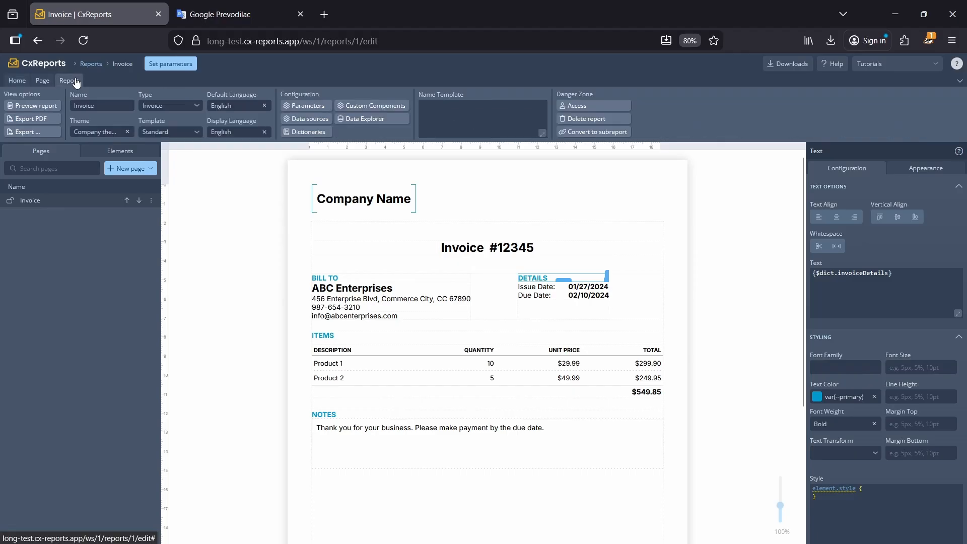
Step: In the report's Invoice Common Labels dictionary, change the key of the DETAILS entry to invoice_details
{"action": "left_click", "coordinate": [310, 133]}
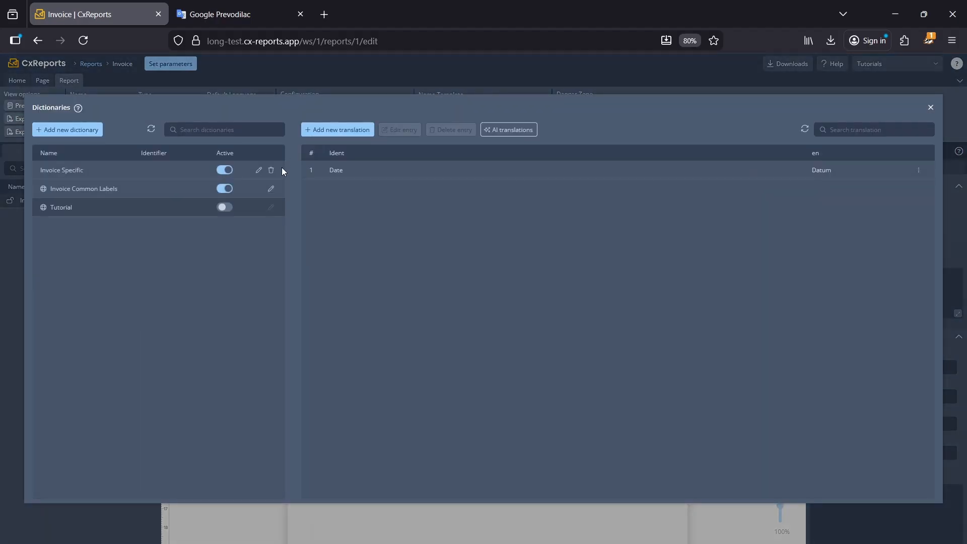
{"action": "left_click", "coordinate": [128, 197]}
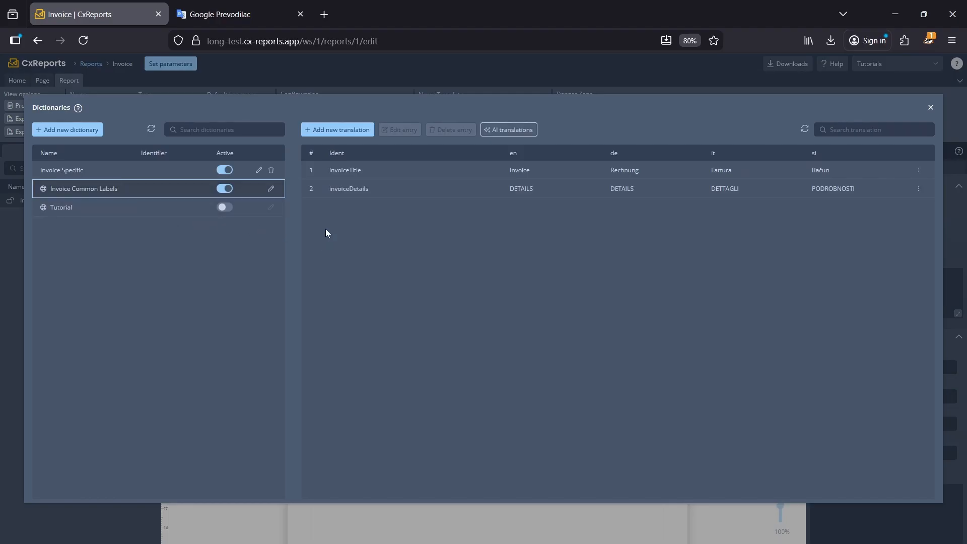
{"action": "double_click", "coordinate": [355, 196]}
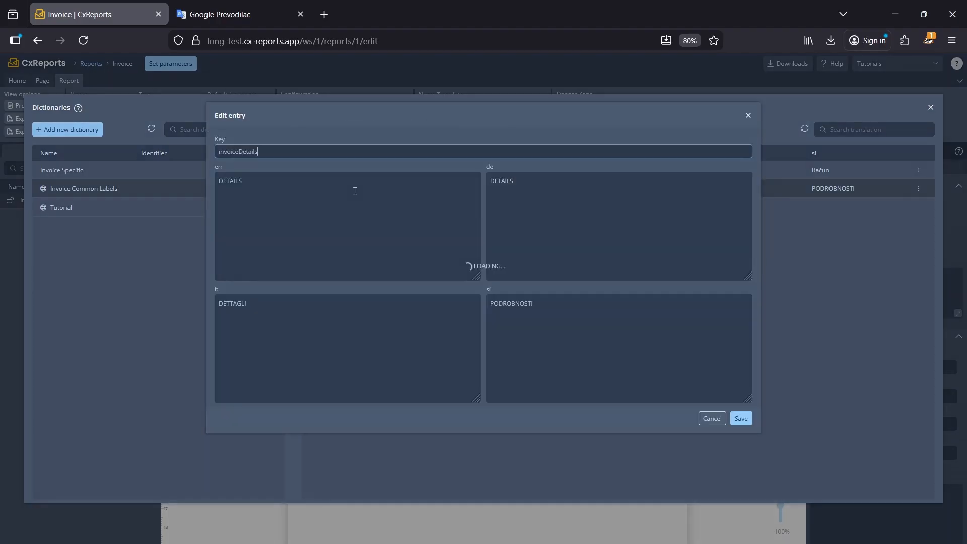
{"action": "key", "text": "ctrl+a"}
{"action": "key", "text": "ctrl+c"}
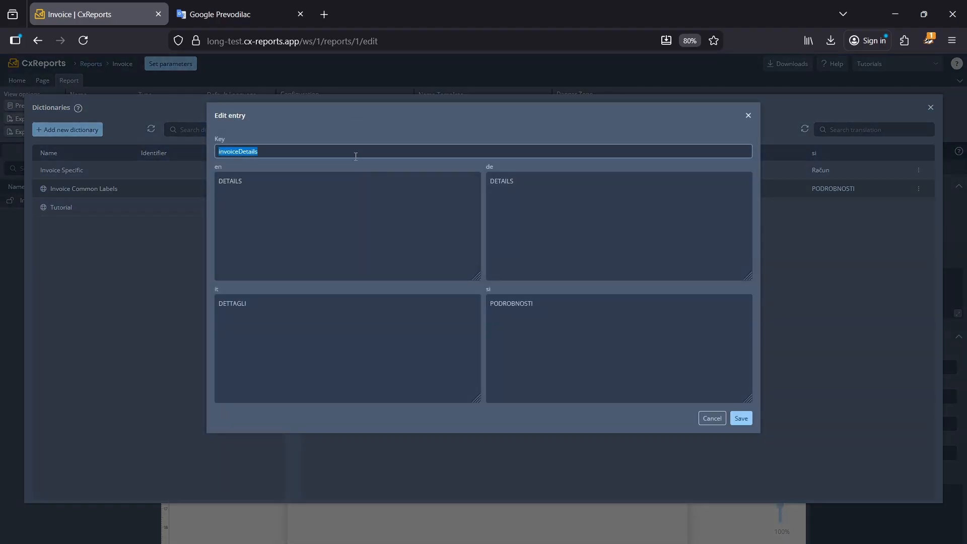
{"action": "key", "text": "BackSpace"}
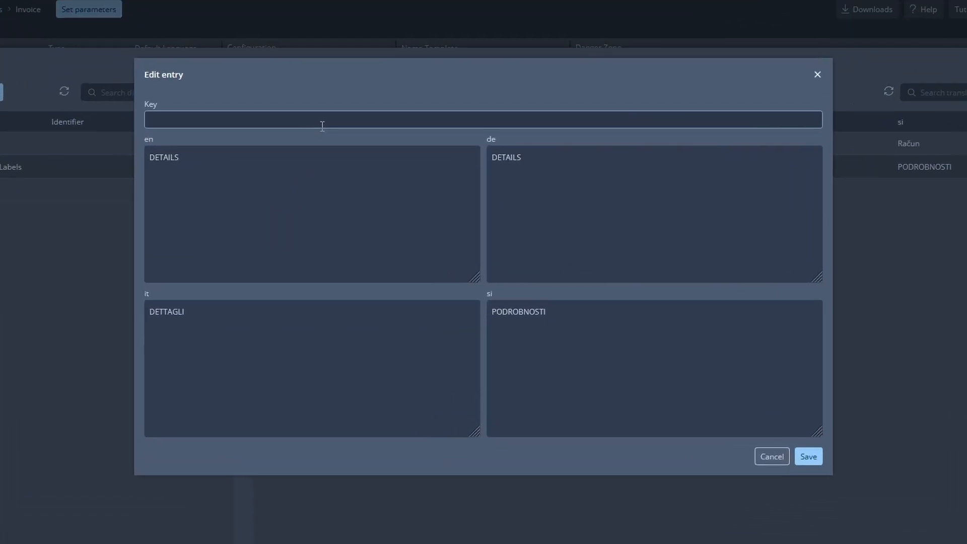
{"action": "type", "text": "invoice_"}
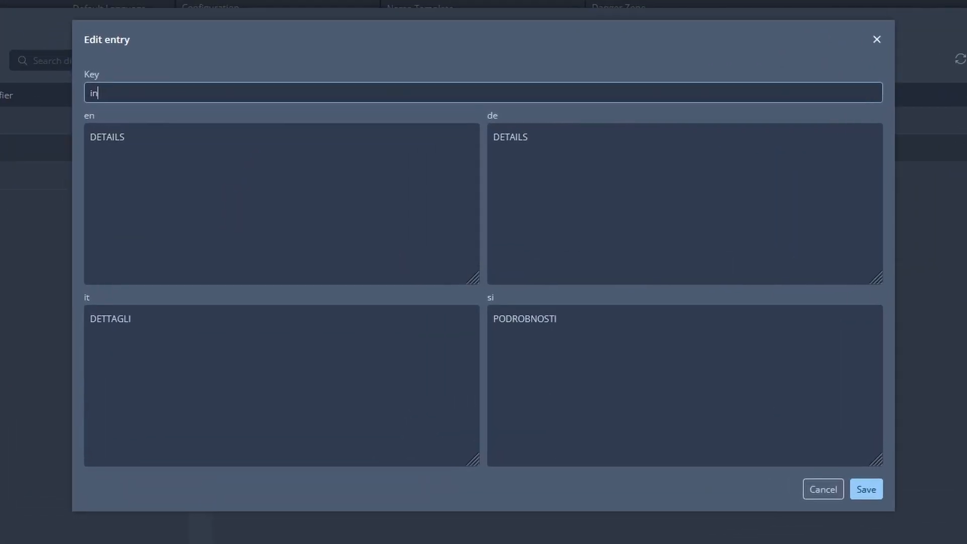
{"action": "type", "text": "details"}
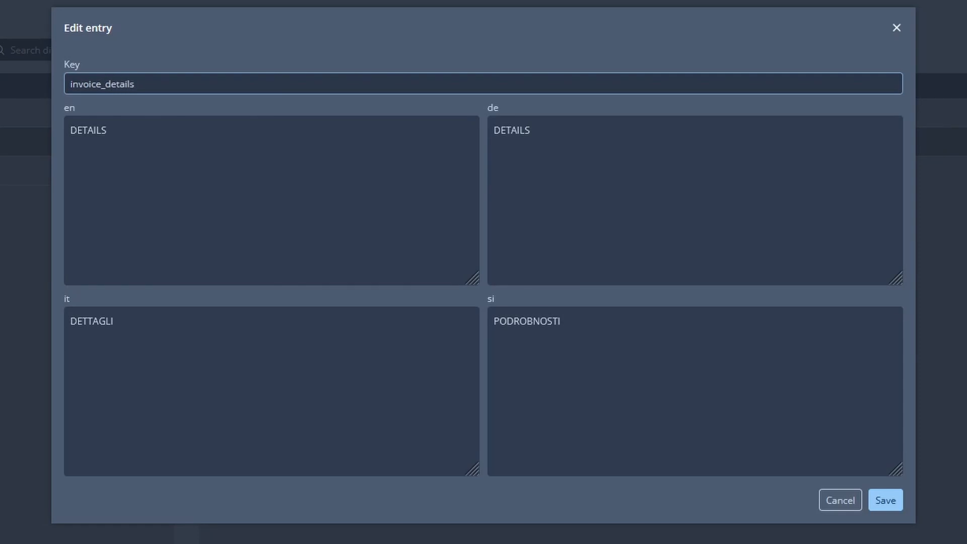
Step: Set the DETAILS entry's key back to invoiceDetails and save the entry
{"action": "key", "text": "ctrl+a"}
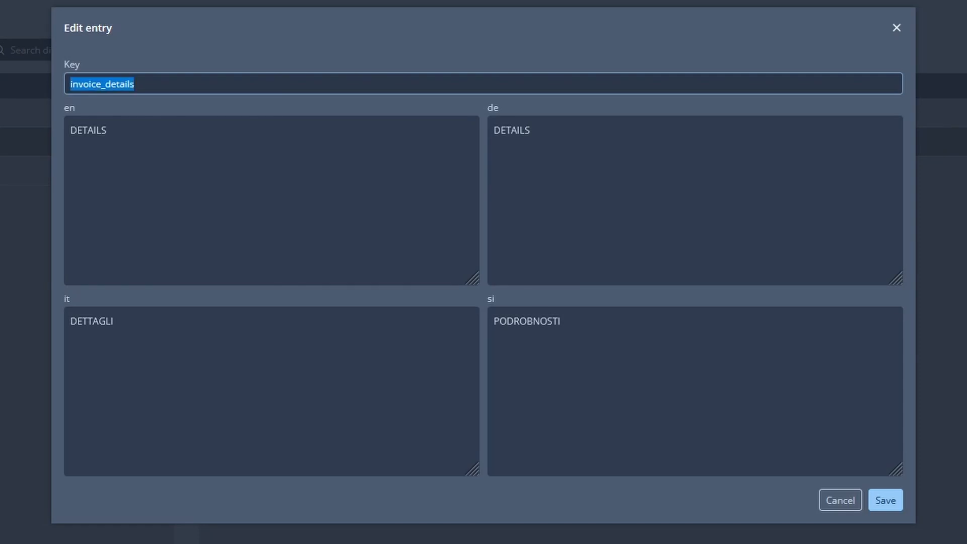
{"action": "key", "text": "ctrl+v"}
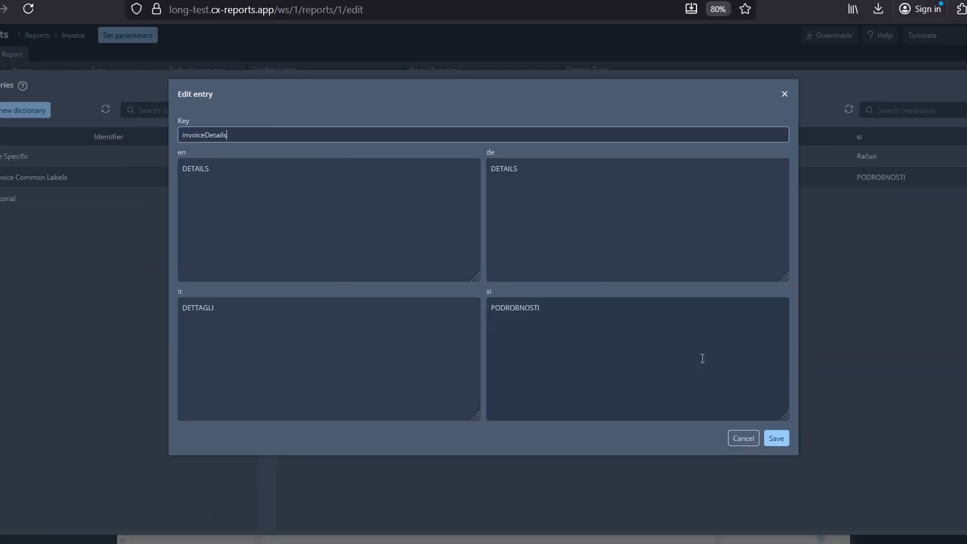
{"action": "left_click", "coordinate": [779, 439]}
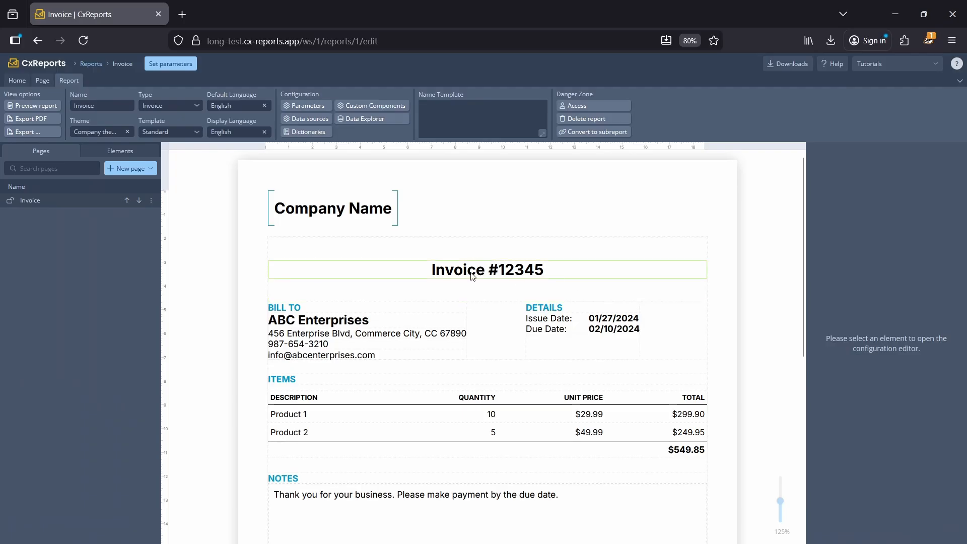
Step: Replace the word Invoice in the report title's text with the dictionary expression {$dict.invoiceTitle}, keeping the invoice number expression
{"action": "left_click", "coordinate": [495, 275]}
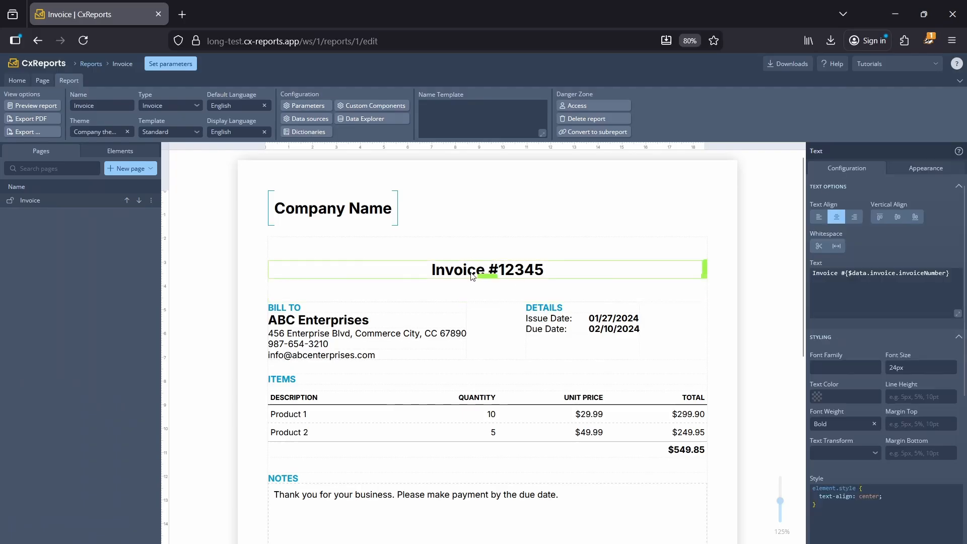
{"action": "left_click", "coordinate": [823, 274]}
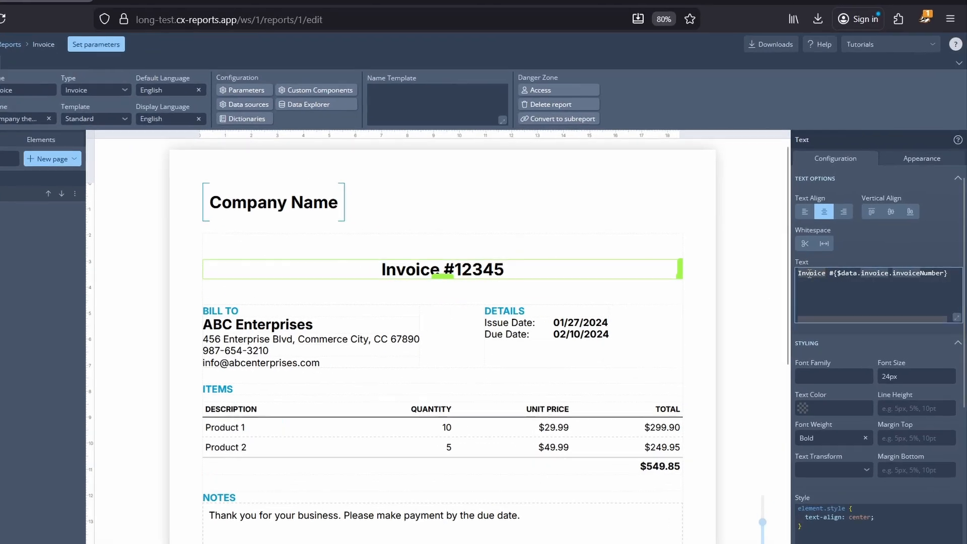
{"action": "type", "text": "{"}
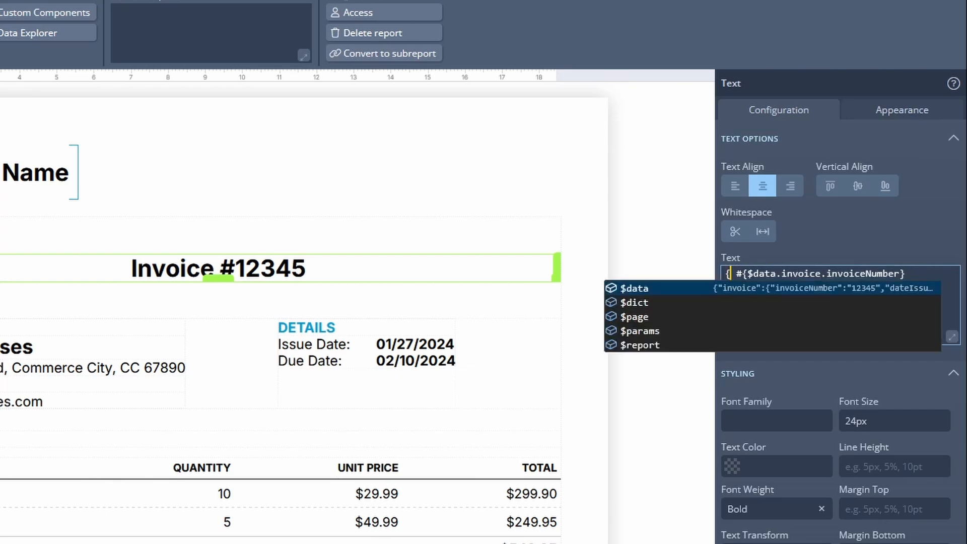
{"action": "type", "text": "$dict"}
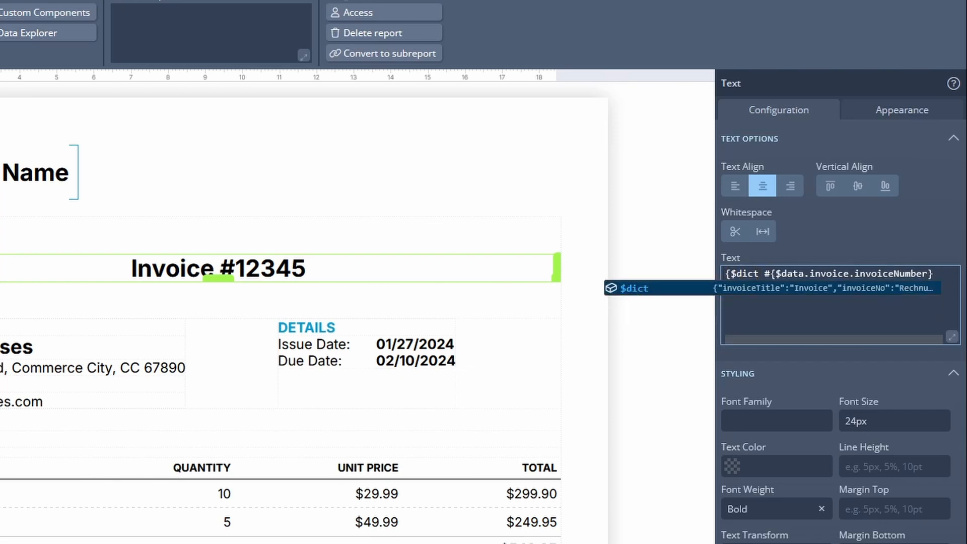
{"action": "type", "text": "."}
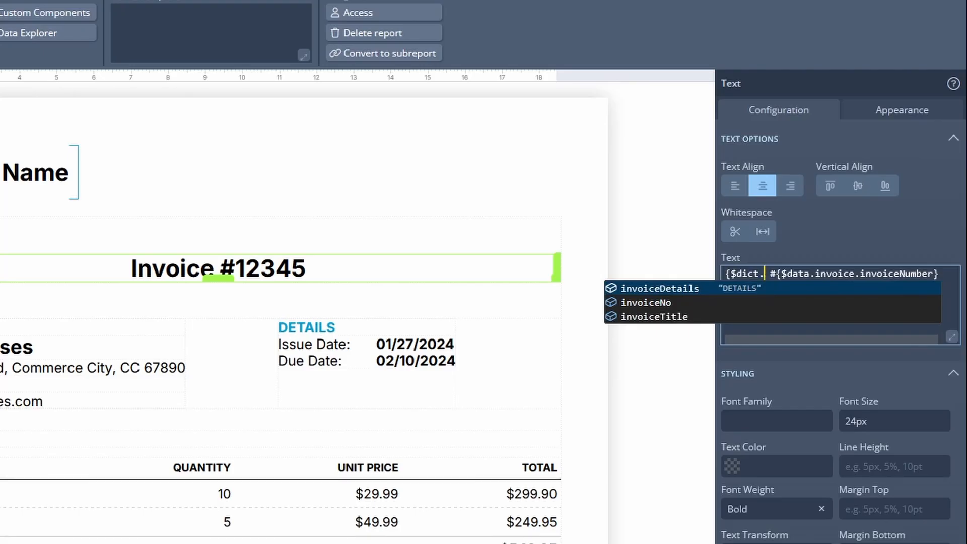
{"action": "type", "text": "inv"}
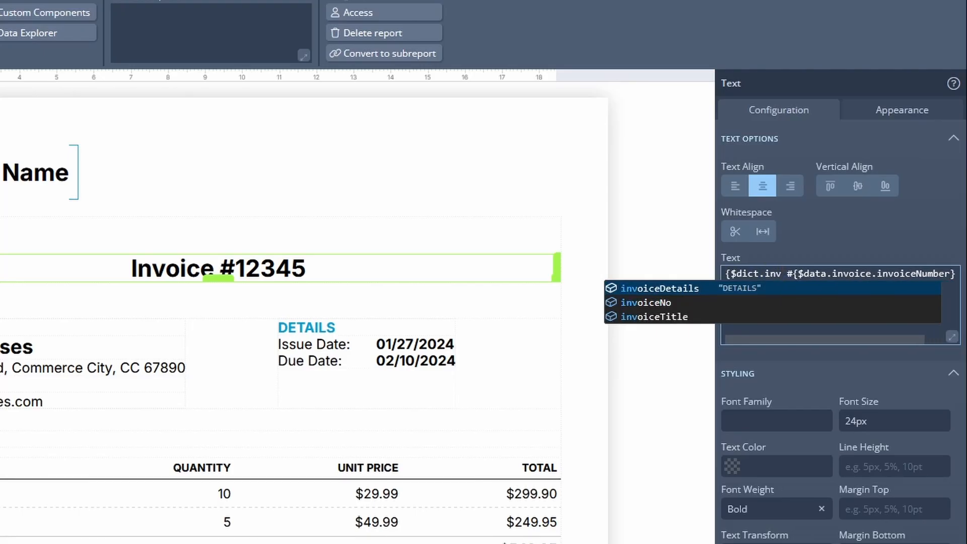
{"action": "left_click", "coordinate": [724, 320]}
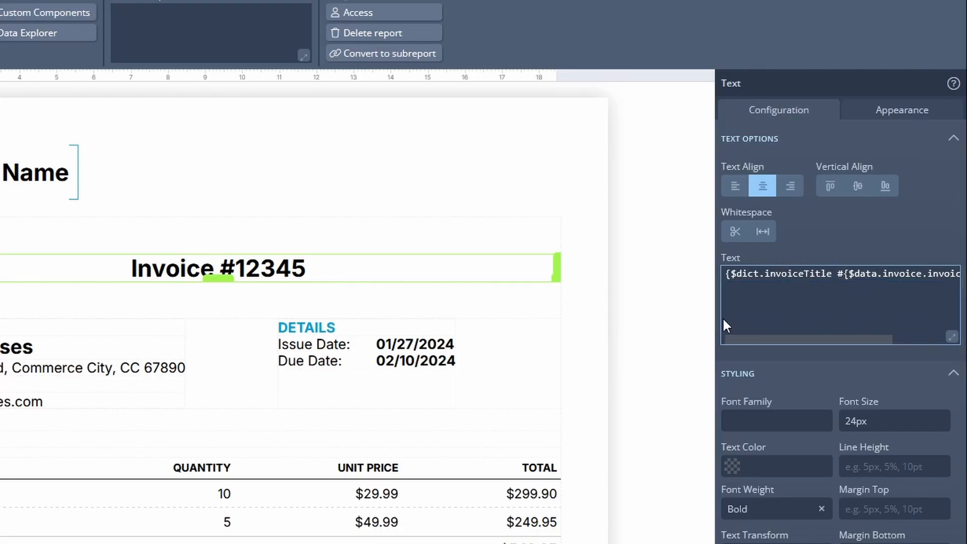
{"action": "type", "text": "}"}
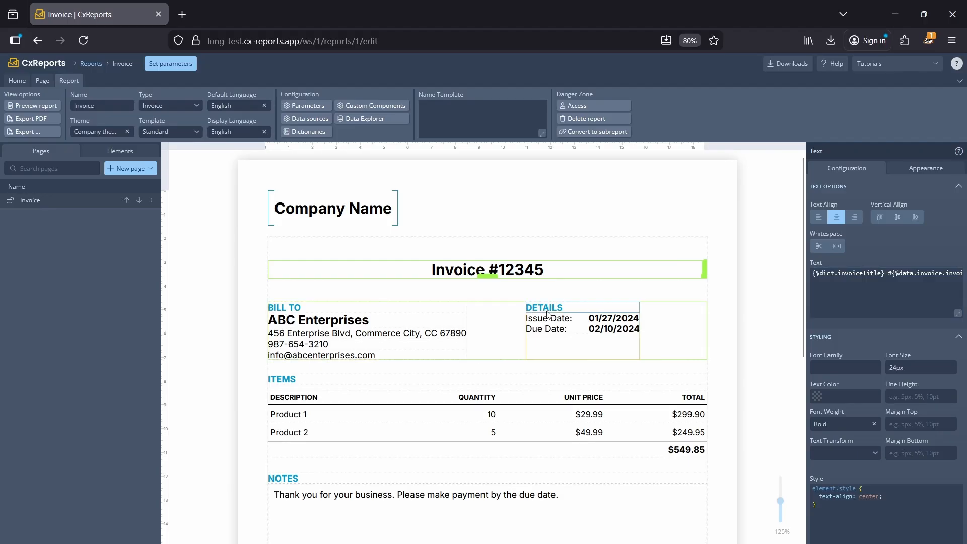
Step: Check the DETAILS heading's text expression and preview the report with German, Italian and Slovenian as display language
{"action": "left_click", "coordinate": [548, 313]}
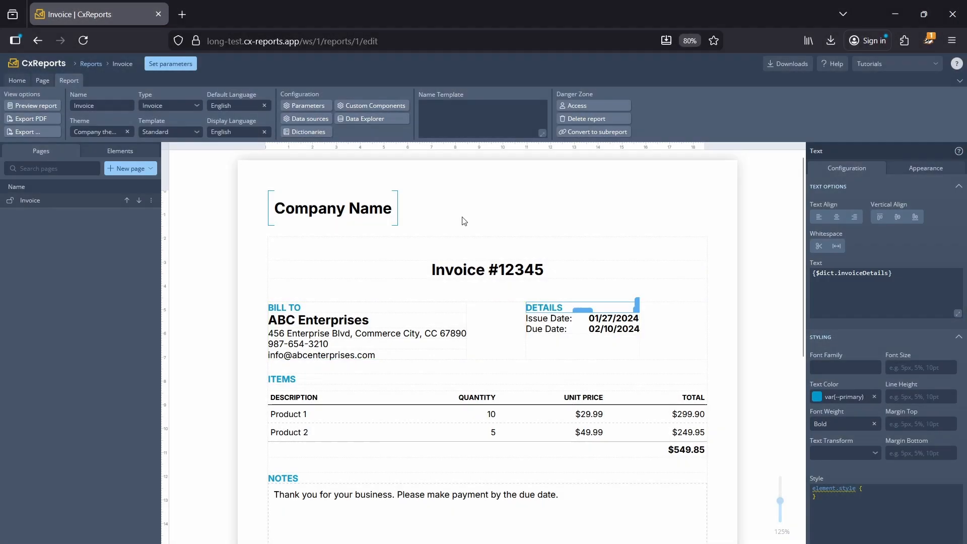
{"action": "left_click", "coordinate": [461, 222]}
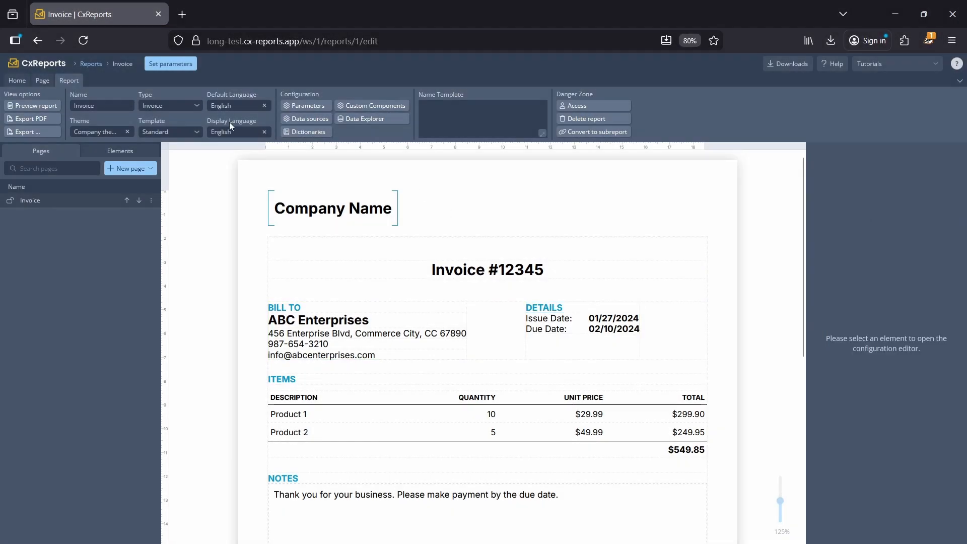
{"action": "left_click", "coordinate": [225, 134]}
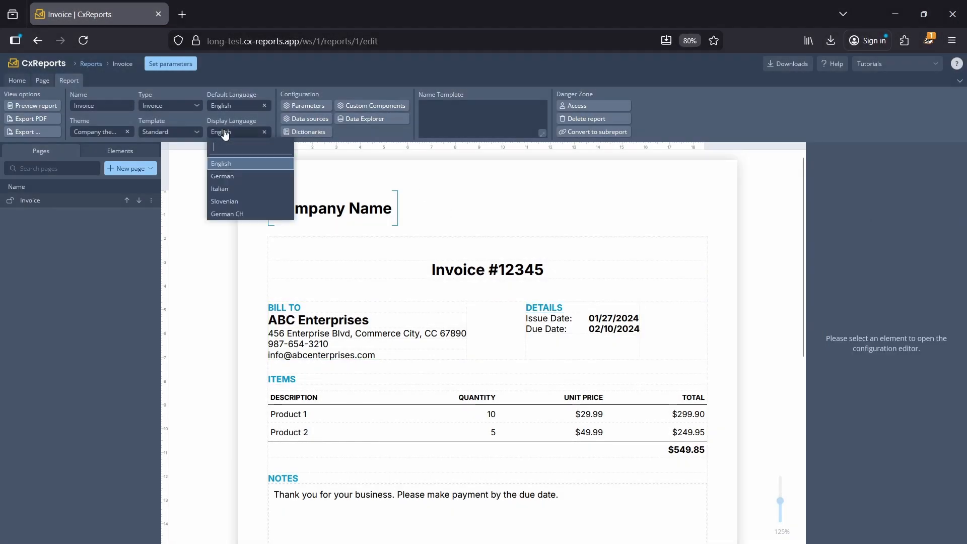
{"action": "left_click", "coordinate": [234, 176]}
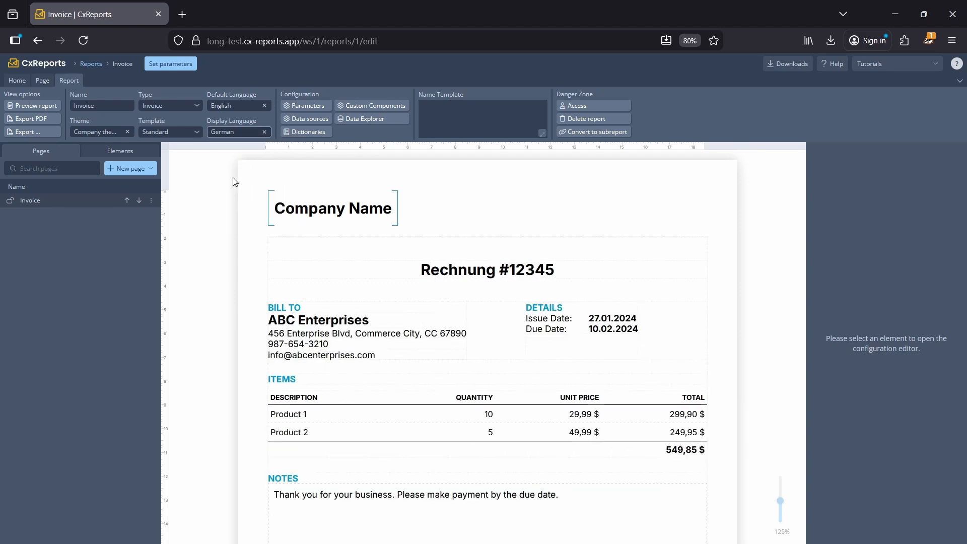
{"action": "left_click", "coordinate": [224, 133]}
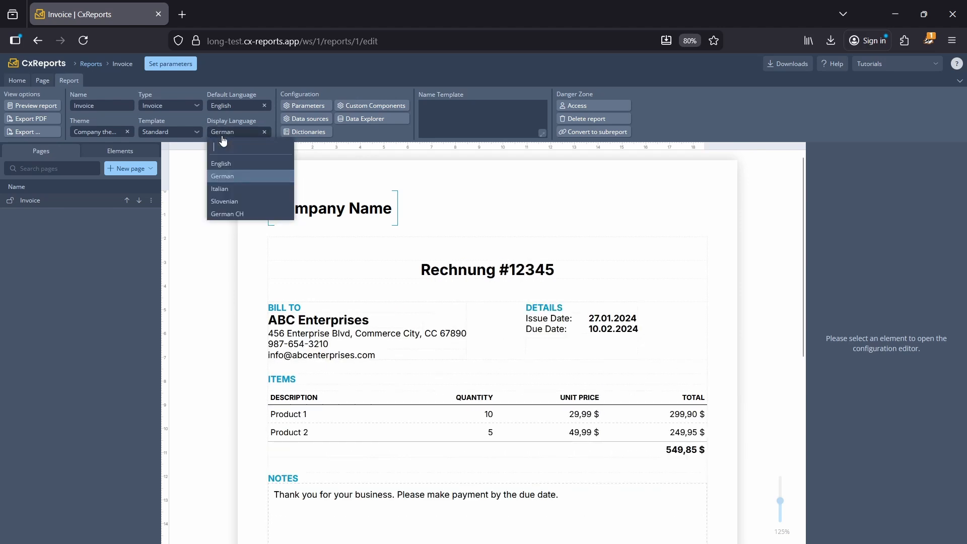
{"action": "left_click", "coordinate": [228, 188]}
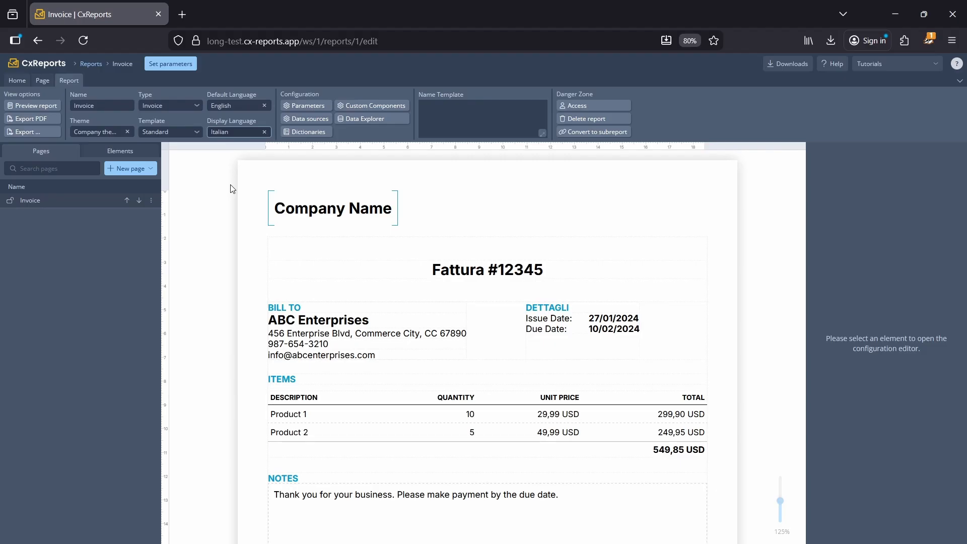
{"action": "left_click", "coordinate": [246, 134]}
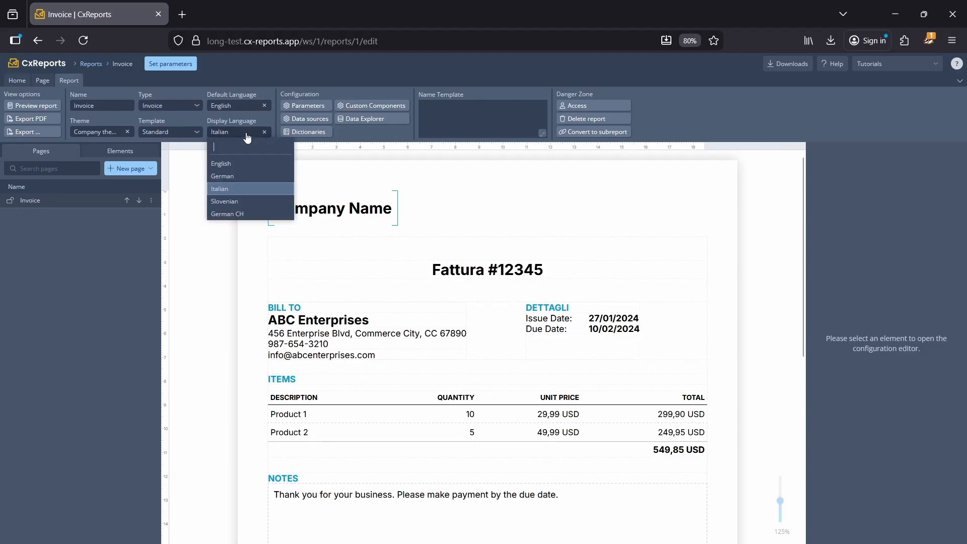
{"action": "left_click", "coordinate": [241, 202]}
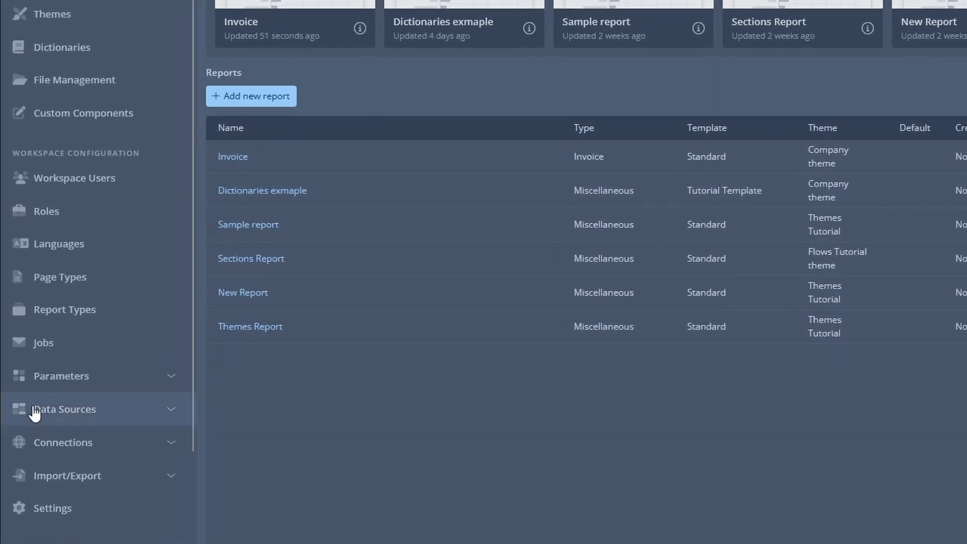
Step: View the workspace's AI integrations and the form for configuring a new one, closing it without saving
{"action": "scroll", "coordinate": [51, 437], "scroll_direction": "down", "scroll_amount": 2}
{"action": "left_click", "coordinate": [79, 379]}
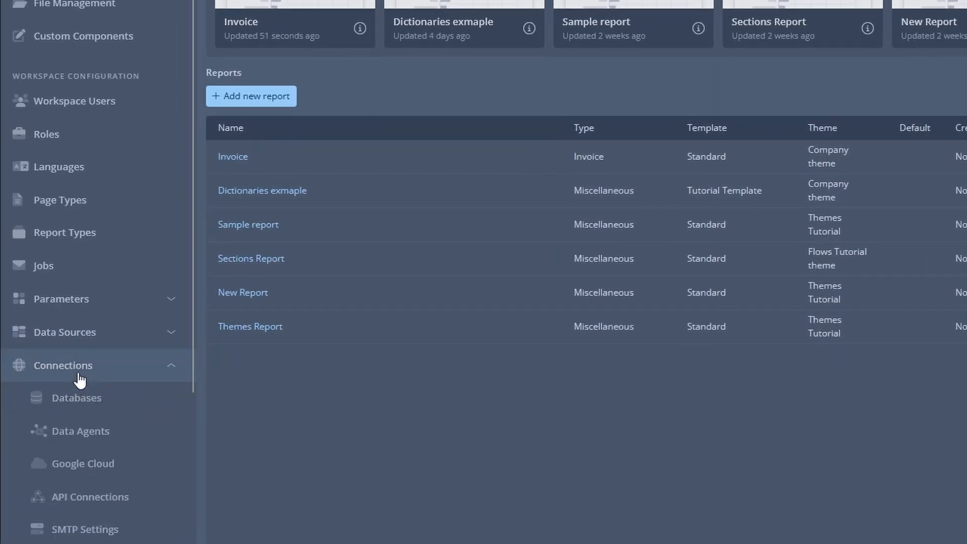
{"action": "scroll", "coordinate": [81, 376], "scroll_direction": "down", "scroll_amount": 4}
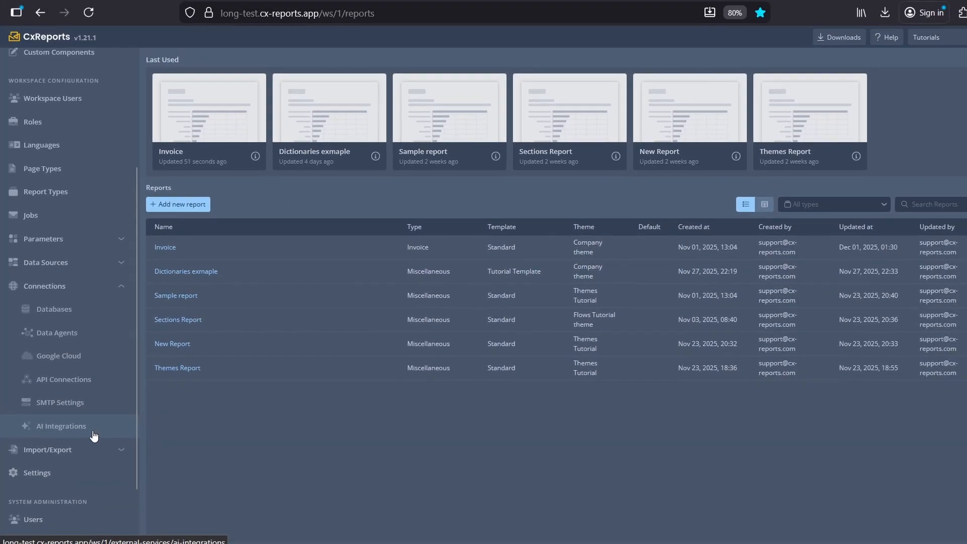
{"action": "left_click", "coordinate": [93, 436]}
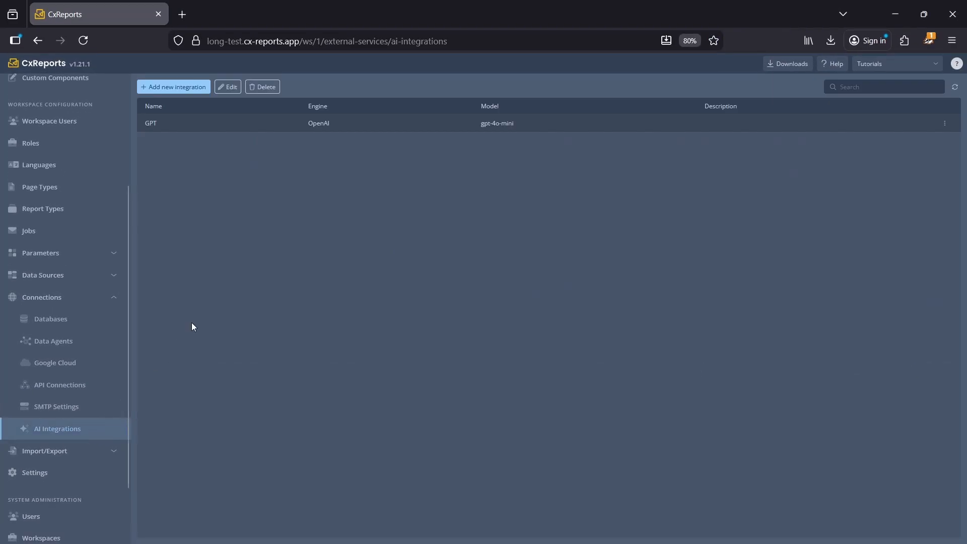
{"action": "left_click", "coordinate": [176, 88]}
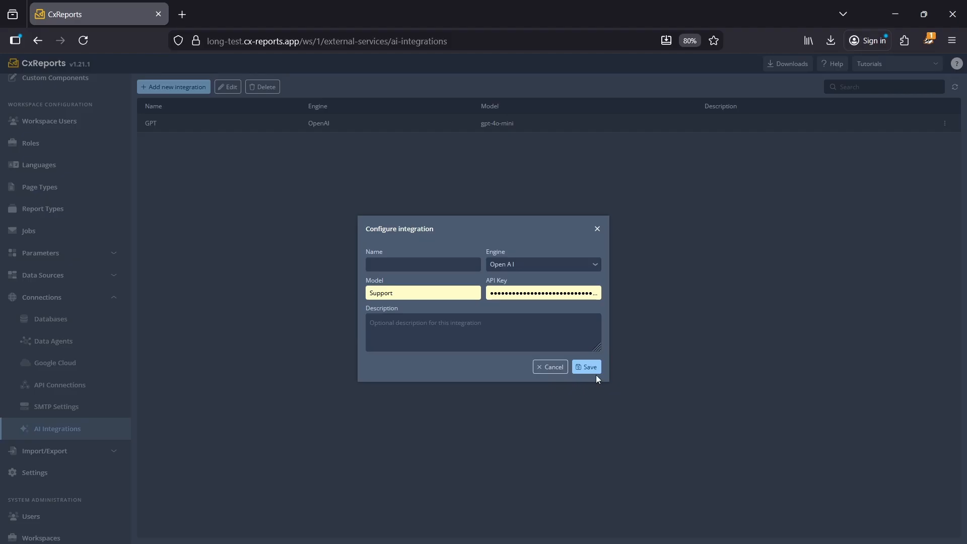
{"action": "left_click", "coordinate": [554, 368]}
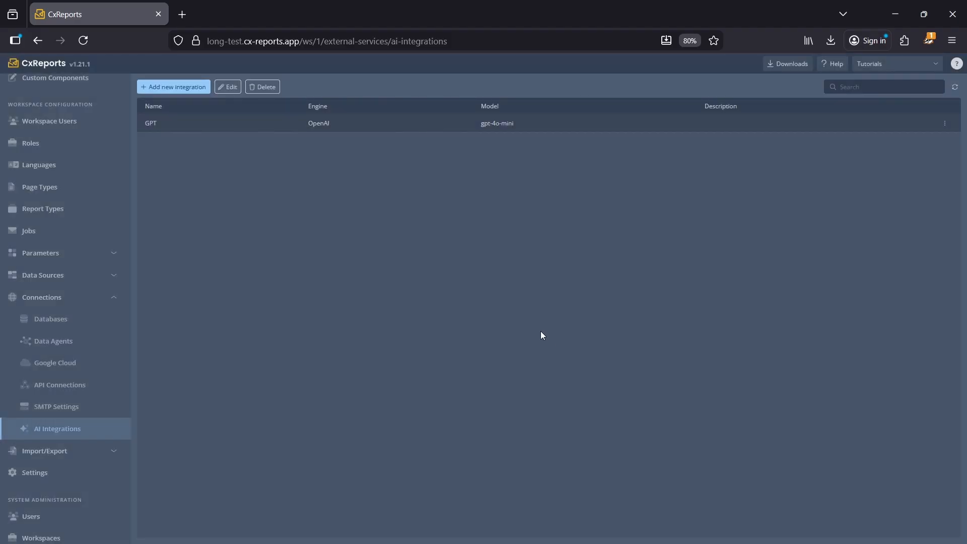
Step: Open the entries of the workspace's Invoice Common Labels dictionary
{"action": "scroll", "coordinate": [43, 252], "scroll_direction": "up", "scroll_amount": 3}
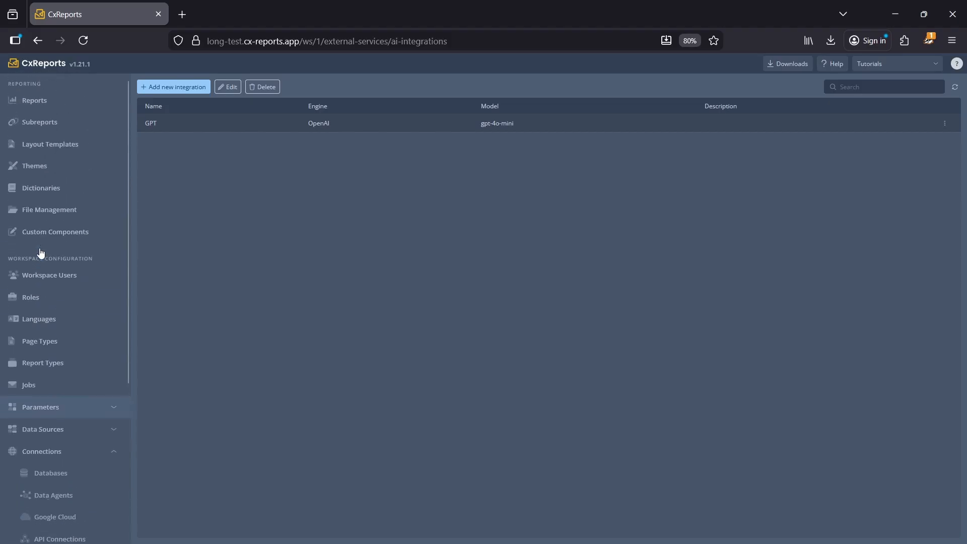
{"action": "left_click", "coordinate": [25, 190]}
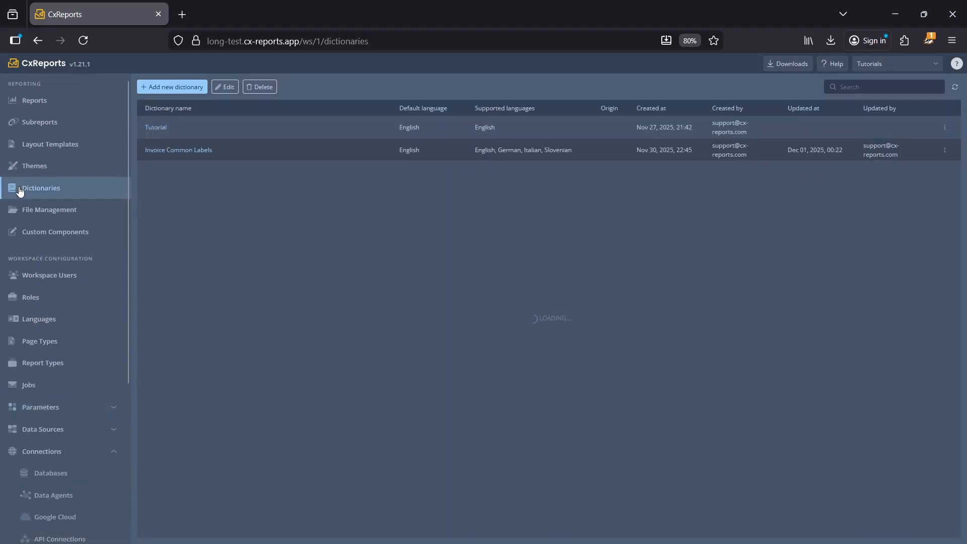
{"action": "left_click", "coordinate": [187, 158]}
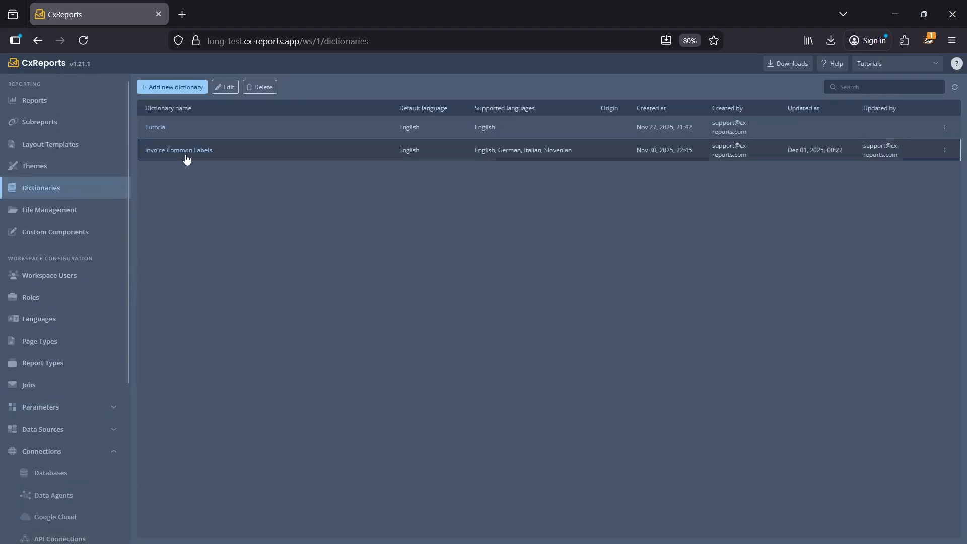
{"action": "double_click", "coordinate": [186, 158]}
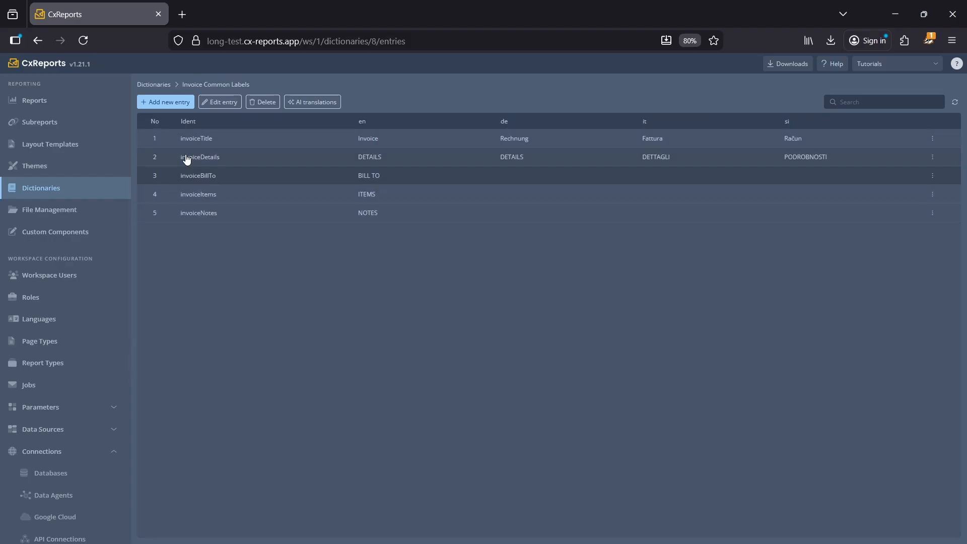
Step: Generate the missing translations of the Invoice Common Labels dictionary with AI, using GPT as the translation model
{"action": "left_click", "coordinate": [315, 103]}
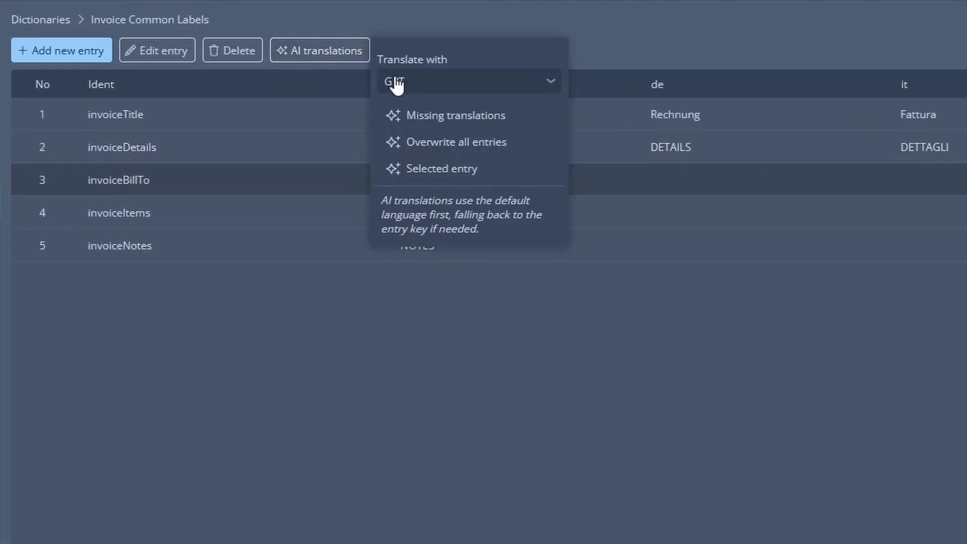
{"action": "left_click", "coordinate": [532, 91]}
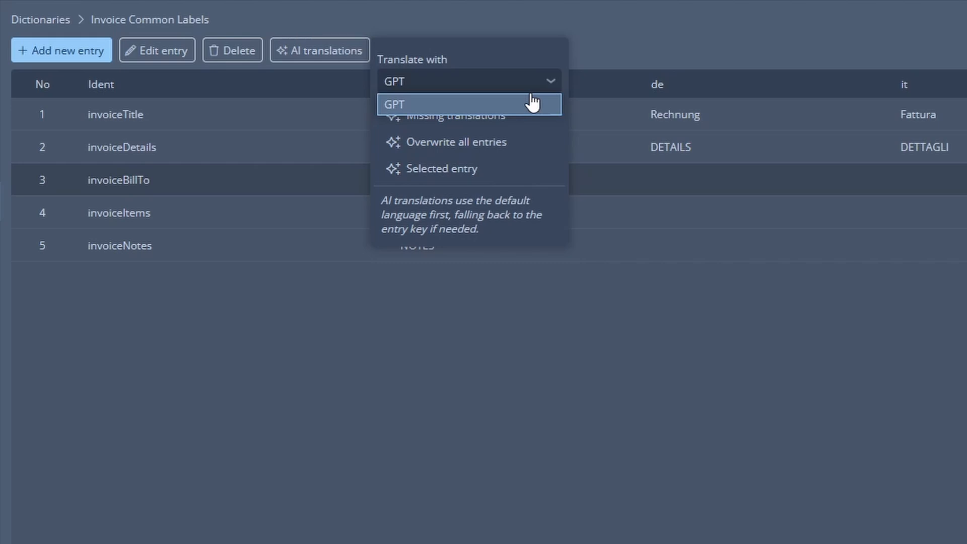
{"action": "left_click", "coordinate": [527, 92]}
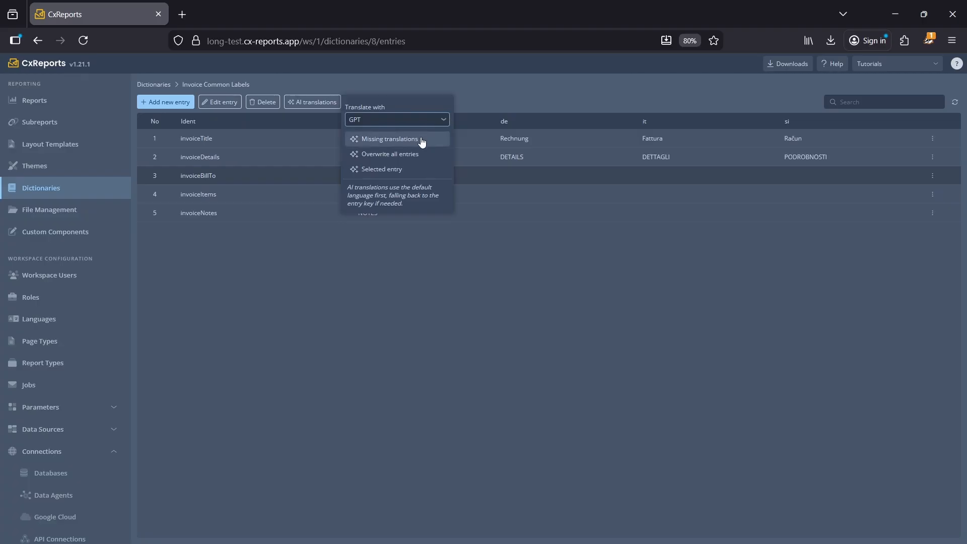
{"action": "left_click", "coordinate": [422, 143]}
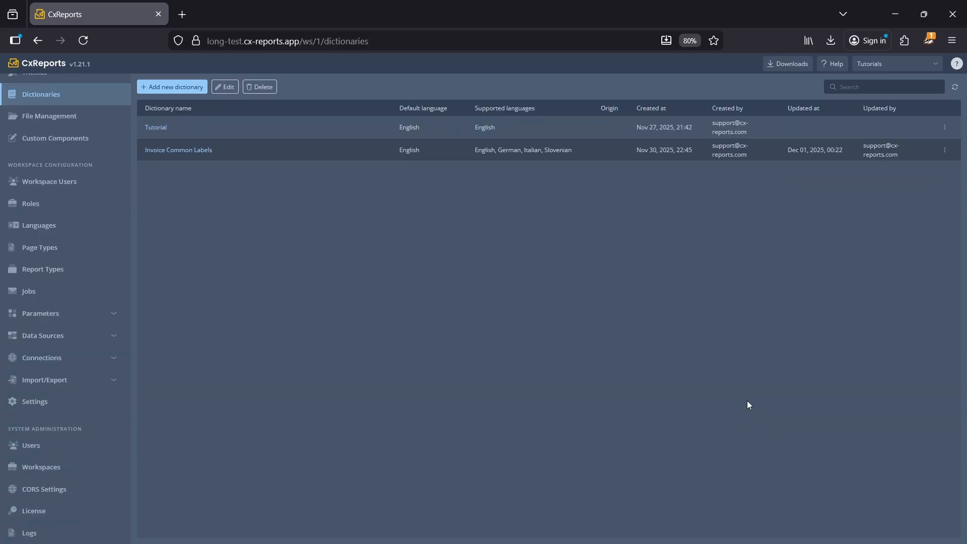
Step: Export the Invoice Common Labels dictionary through the workspace's data export
{"action": "left_click", "coordinate": [96, 381]}
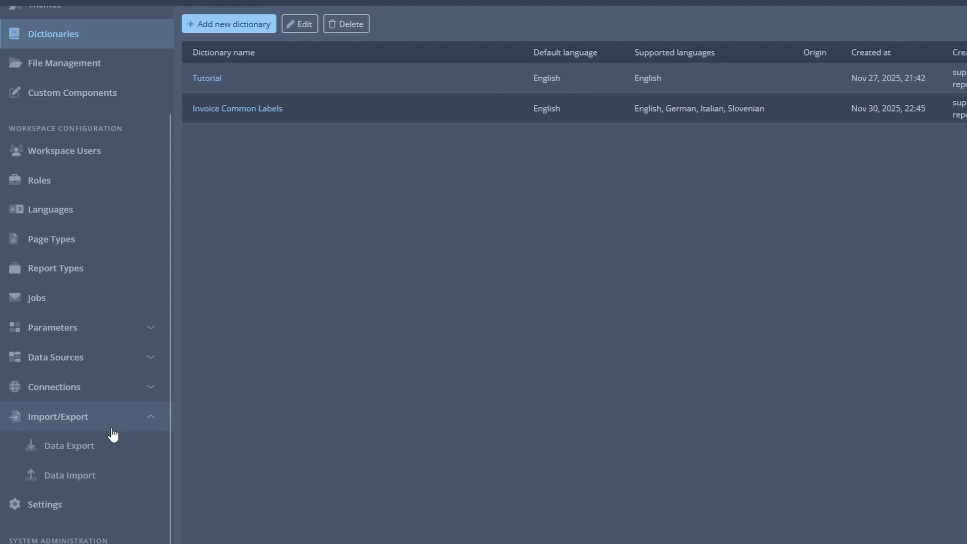
{"action": "left_click", "coordinate": [111, 449]}
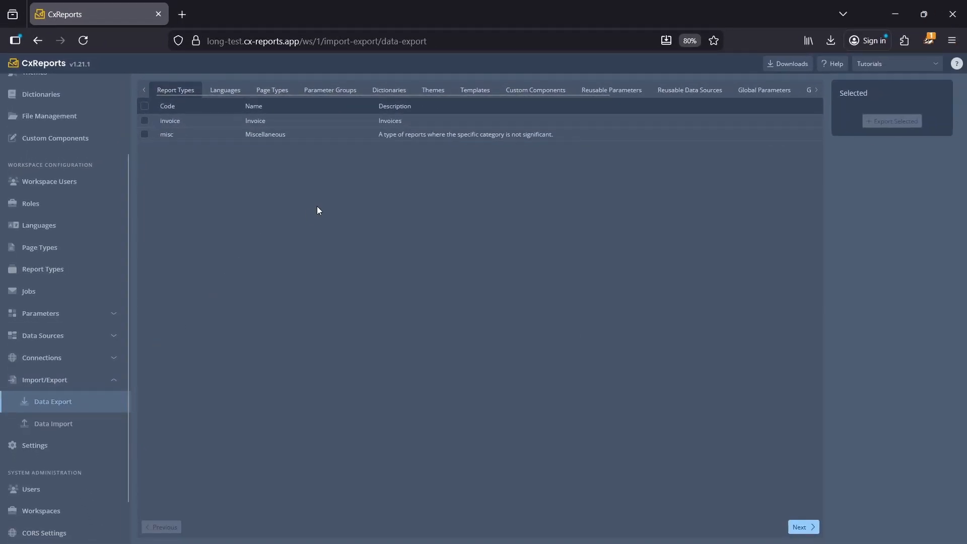
{"action": "left_click", "coordinate": [396, 90]}
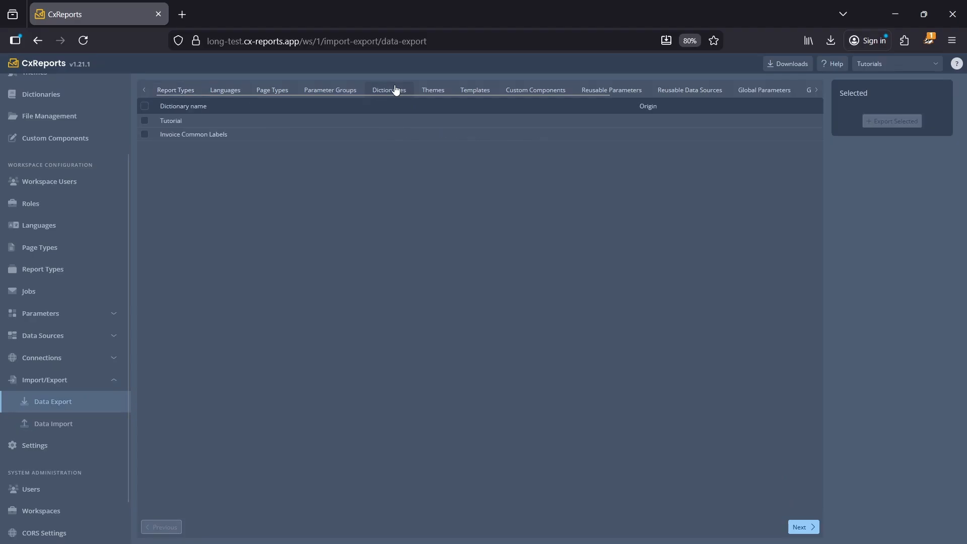
{"action": "left_click", "coordinate": [144, 134]}
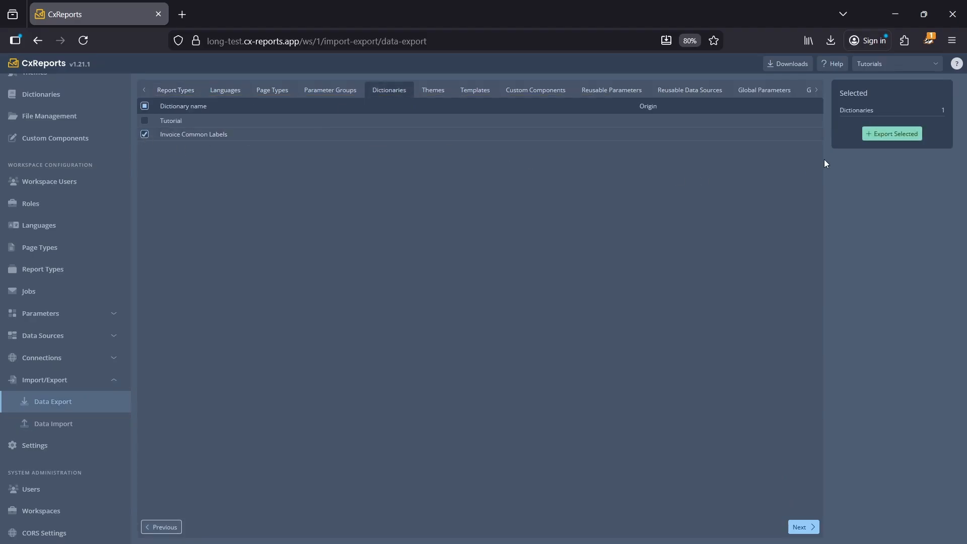
{"action": "left_click", "coordinate": [895, 134]}
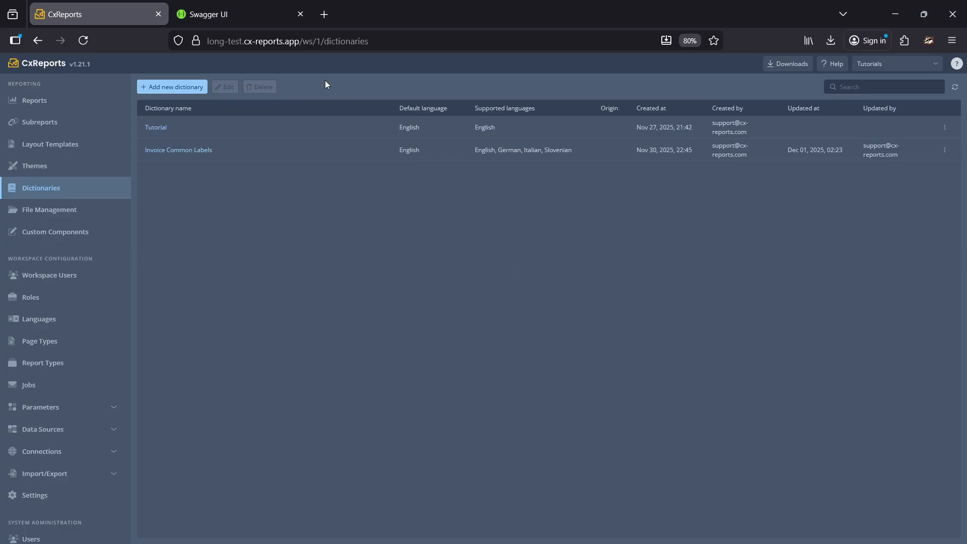
Step: Switch to the Swagger UI API documentation and examine the parameters of the GET and POST report PDF export endpoints, including lang
{"action": "left_click", "coordinate": [233, 23]}
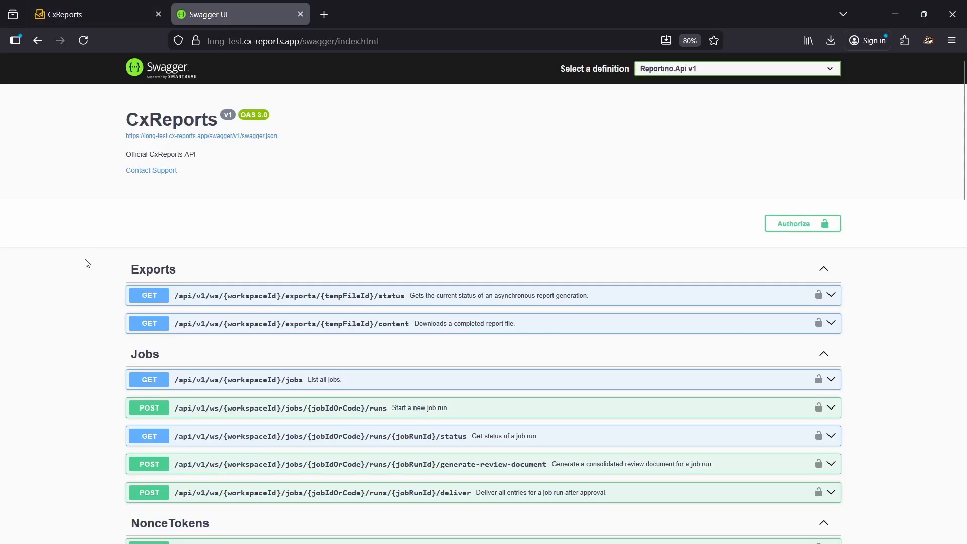
{"action": "scroll", "coordinate": [86, 263], "scroll_direction": "down", "scroll_amount": 5}
{"action": "scroll", "coordinate": [87, 263], "scroll_direction": "down", "scroll_amount": 5}
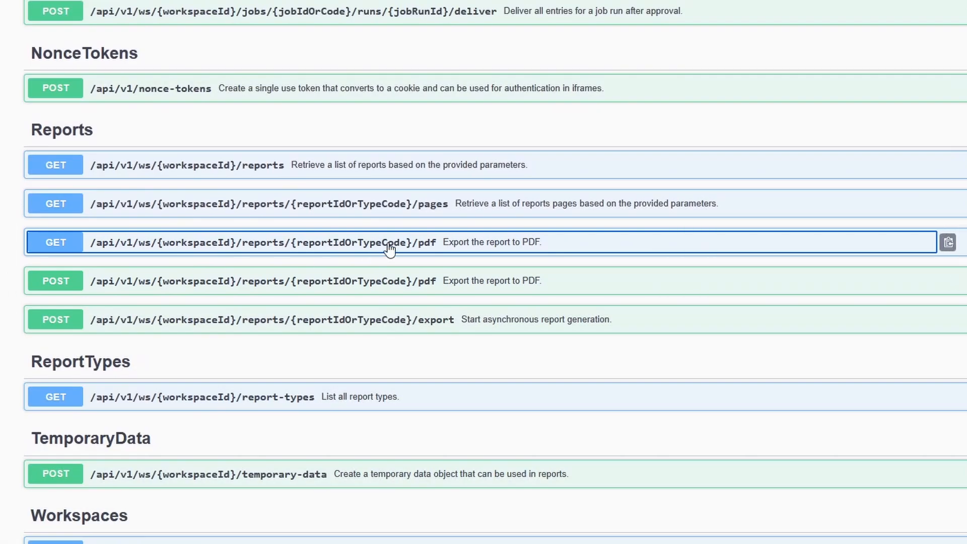
{"action": "left_click", "coordinate": [389, 247]}
{"action": "scroll", "coordinate": [389, 247], "scroll_direction": "down", "scroll_amount": 5}
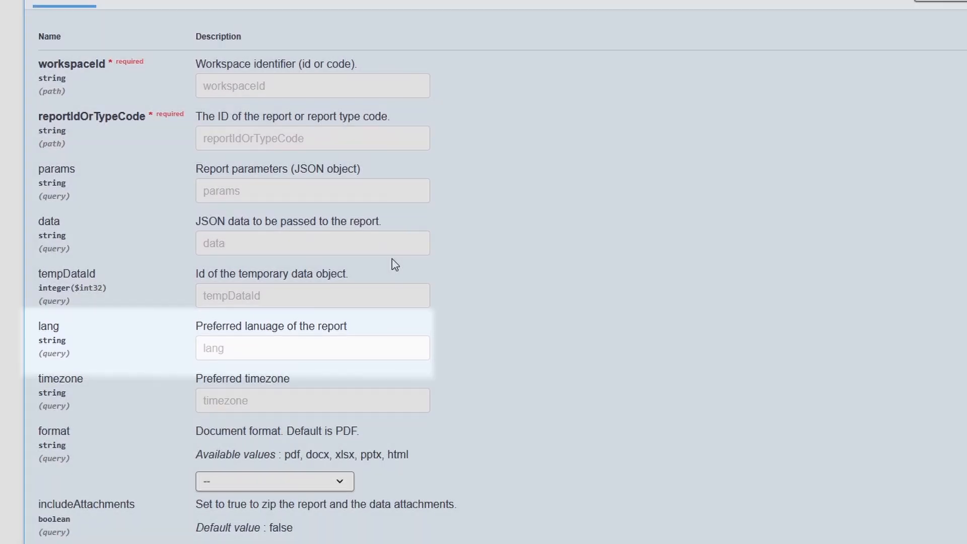
{"action": "scroll", "coordinate": [395, 265], "scroll_direction": "down", "scroll_amount": 6}
{"action": "scroll", "coordinate": [395, 265], "scroll_direction": "down", "scroll_amount": 3}
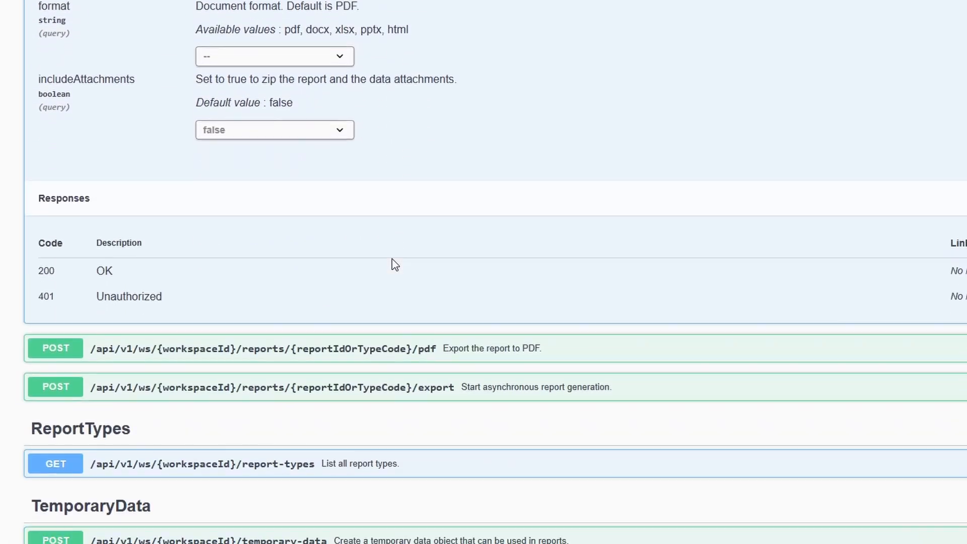
{"action": "left_click", "coordinate": [467, 282]}
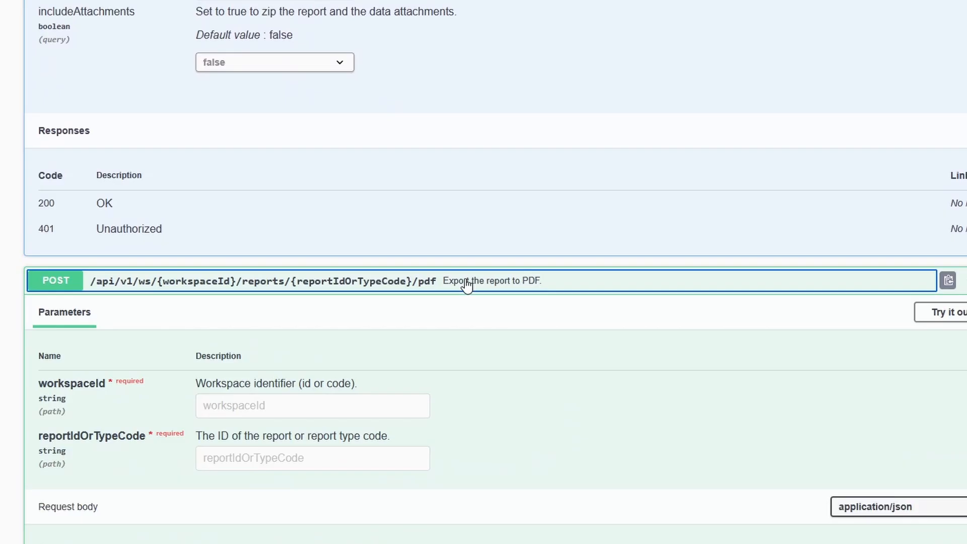
{"action": "scroll", "coordinate": [466, 284], "scroll_direction": "down", "scroll_amount": 6}
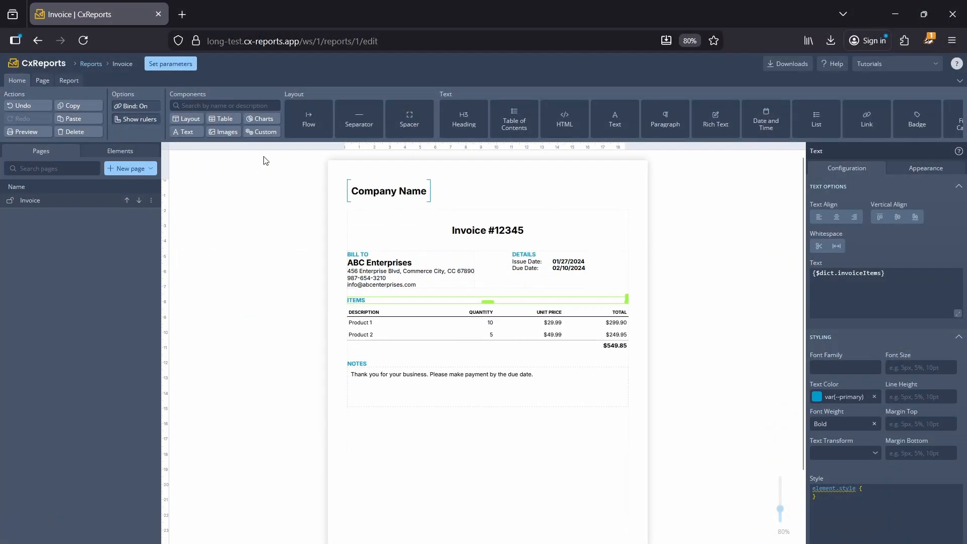
Step: Review the Invoice Common Labels translations in the Invoice report's dictionaries, including the invoiceNotes entry, and close them without editing
{"action": "left_click", "coordinate": [72, 80]}
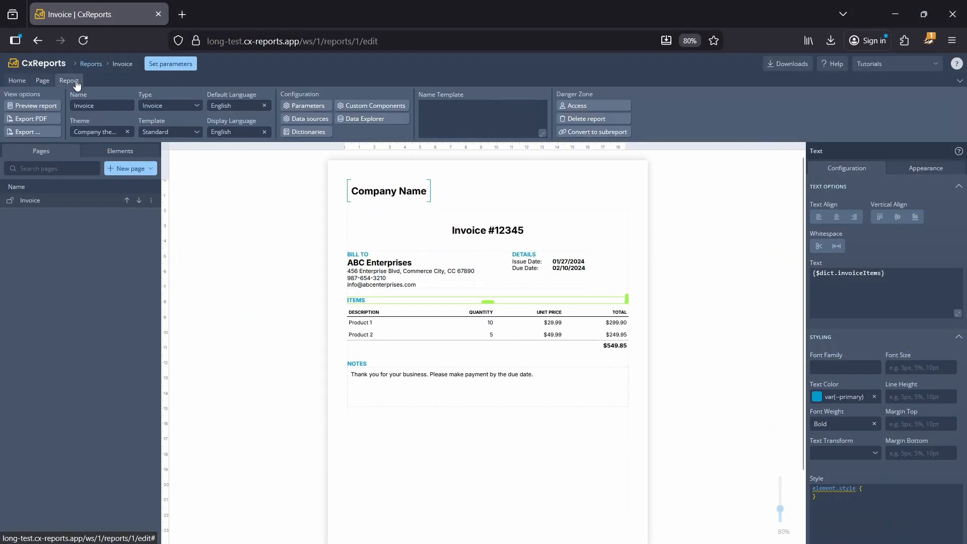
{"action": "left_click", "coordinate": [309, 132]}
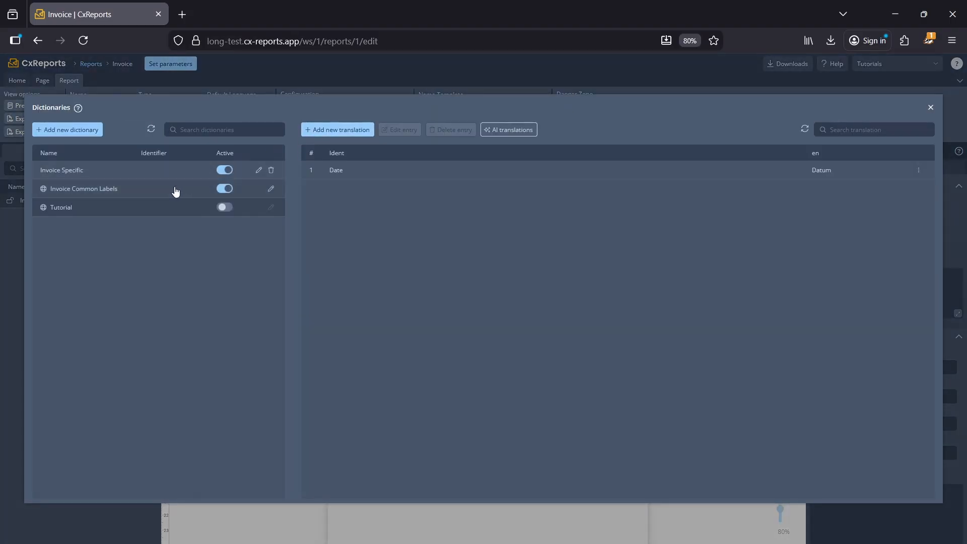
{"action": "left_click", "coordinate": [175, 191]}
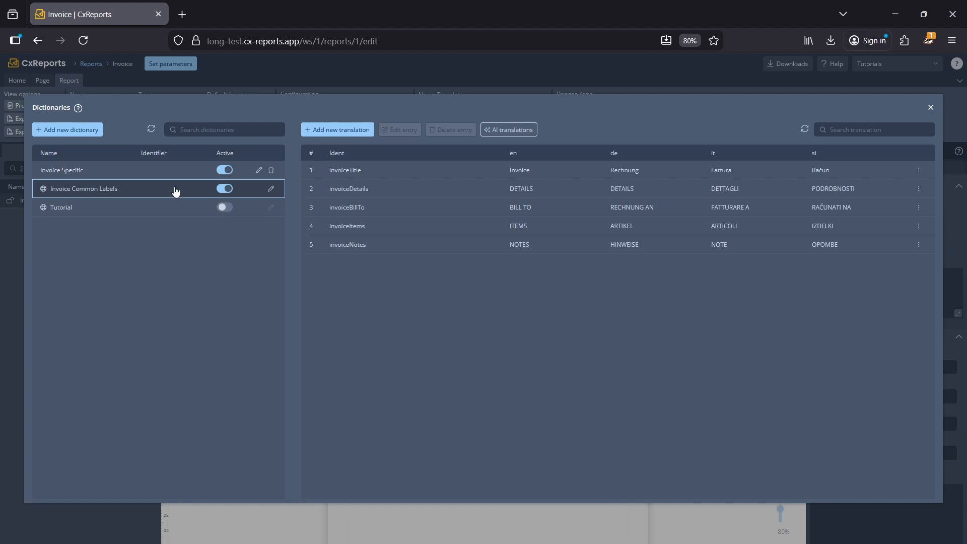
{"action": "double_click", "coordinate": [347, 244]}
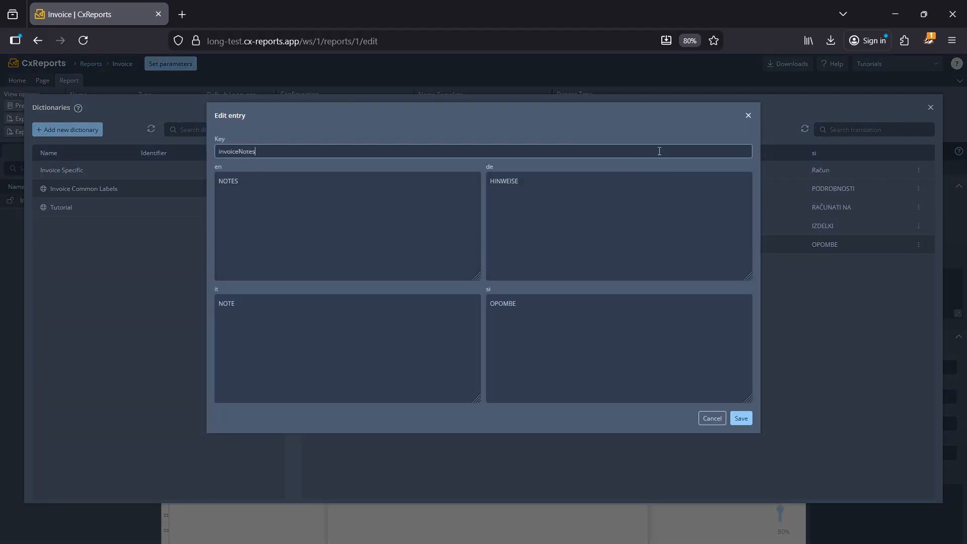
{"action": "left_click", "coordinate": [749, 117]}
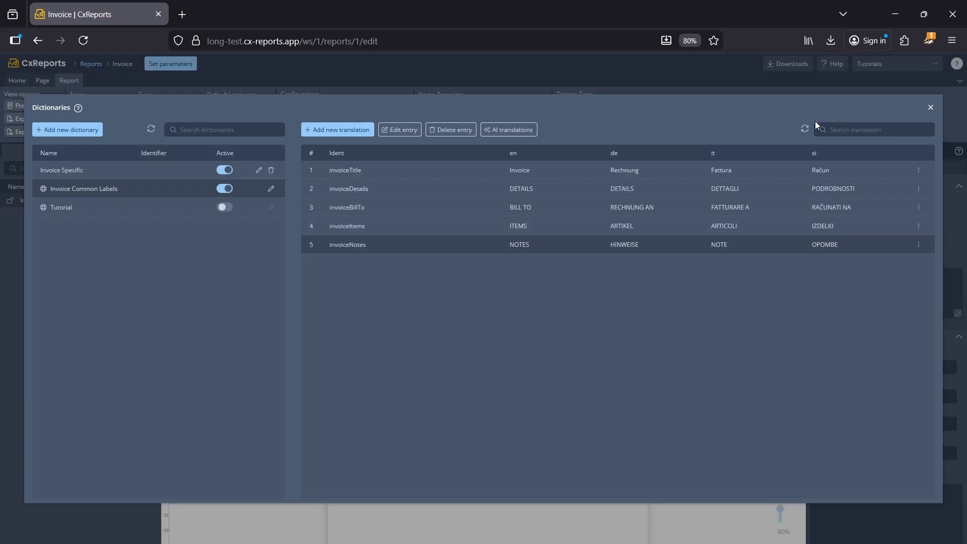
{"action": "left_click", "coordinate": [931, 107]}
Step: Check the translated Invoice report labels by switching the display language to German, Italian and finally Slovenian
{"action": "left_click", "coordinate": [226, 133]}
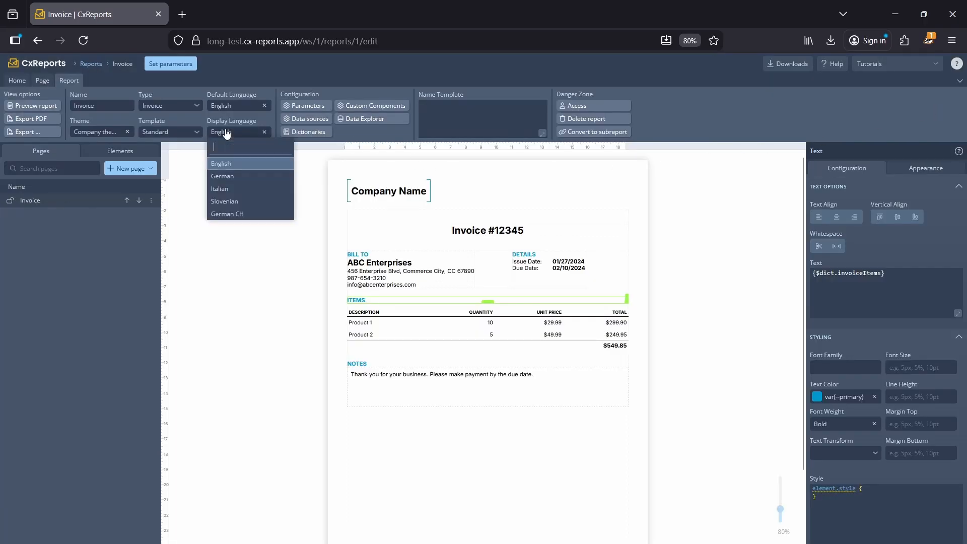
{"action": "left_click", "coordinate": [237, 176]}
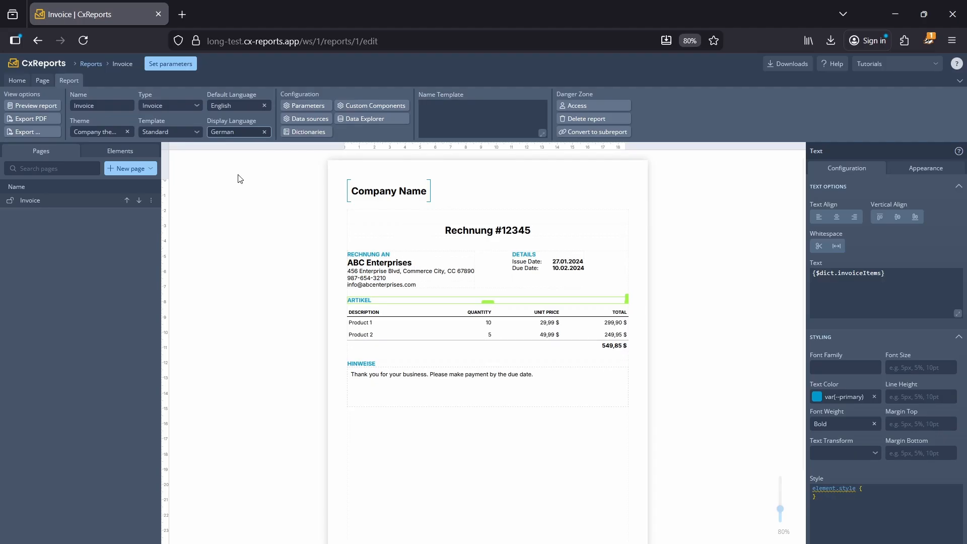
{"action": "left_click", "coordinate": [241, 132]}
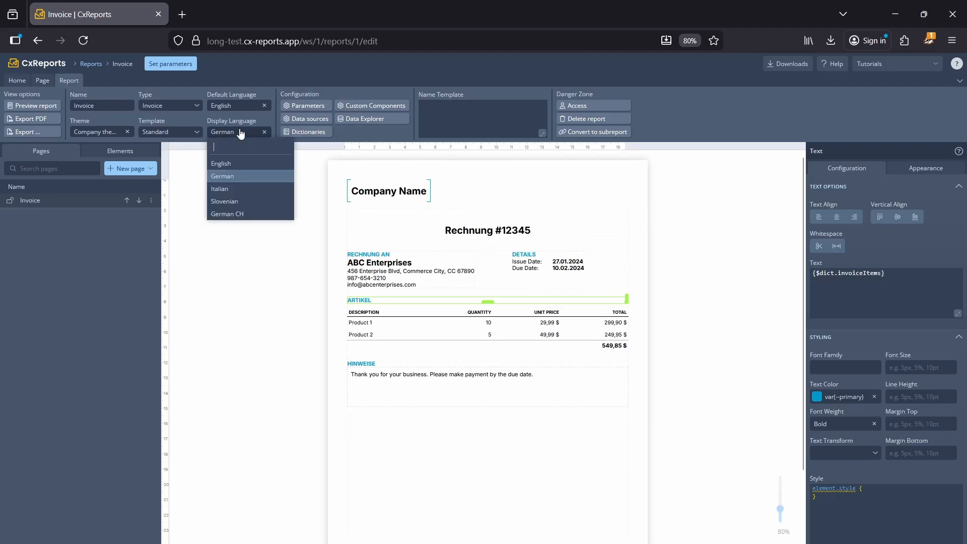
{"action": "left_click", "coordinate": [243, 191]}
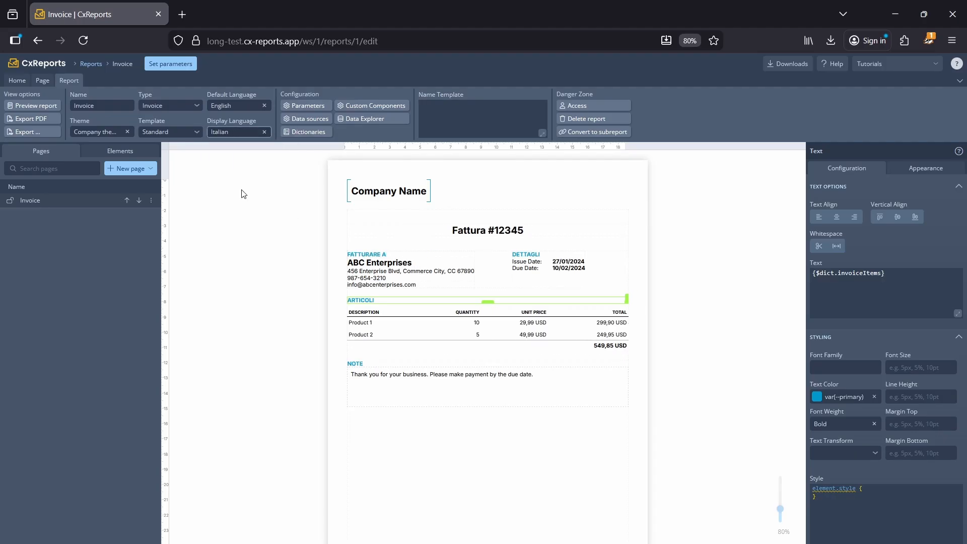
{"action": "left_click", "coordinate": [234, 135]}
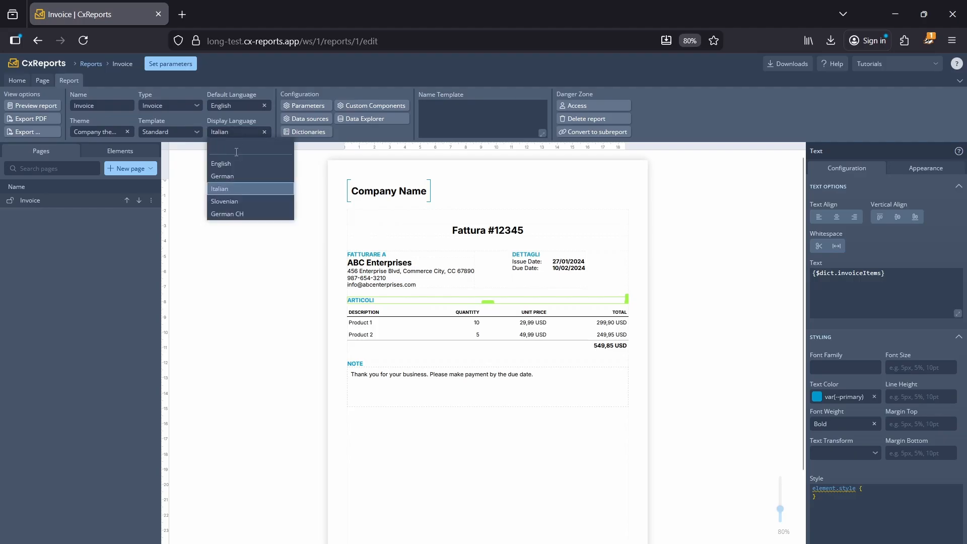
{"action": "left_click", "coordinate": [237, 202]}
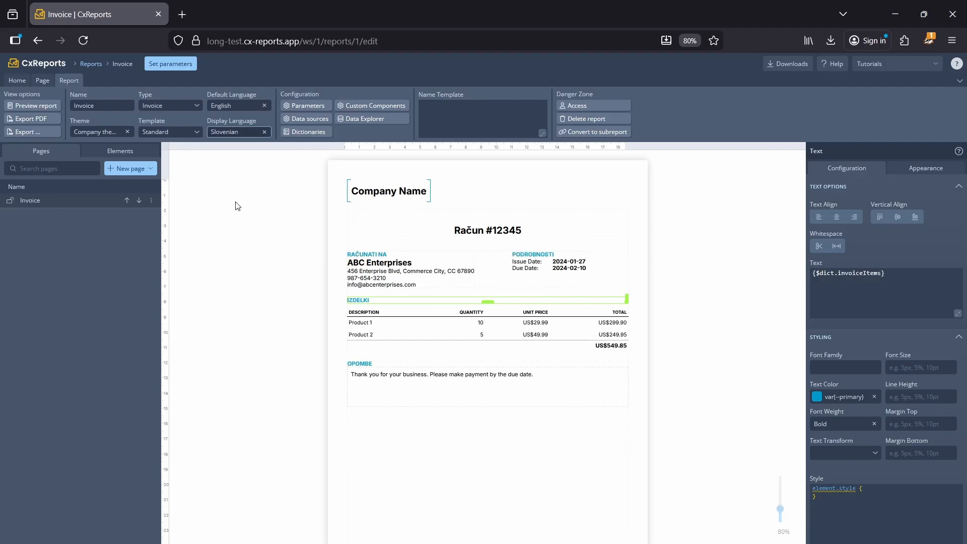